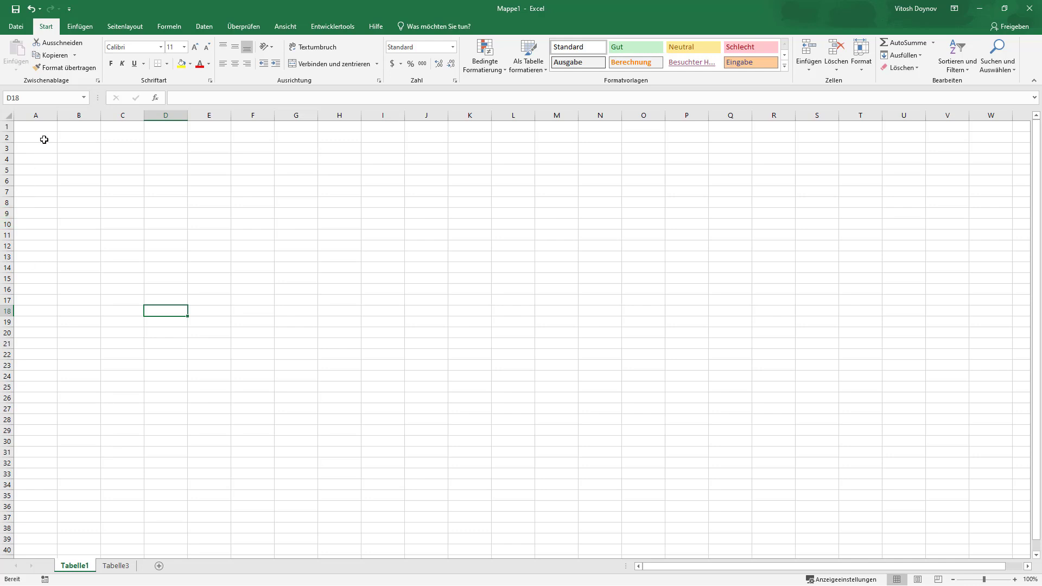
Enter the numbers 1 to 6 down column A of Tabelle1, starting at A1
key("ctrl+Home")
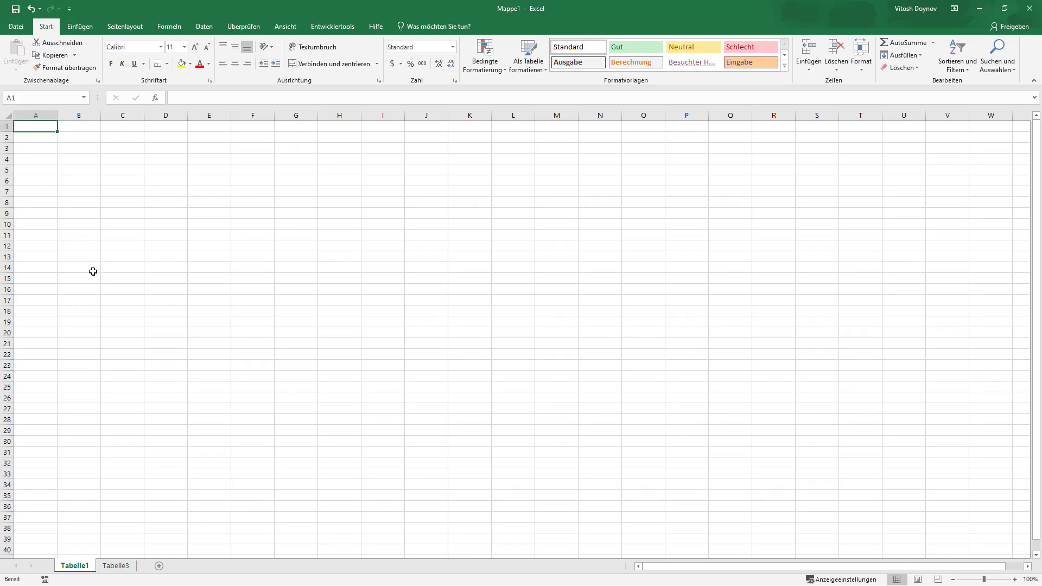
type("1")
key("Return")
type("2")
key("Return")
type("3")
key("Return")
type("4")
key("Return")
type("5")
key("Return")
type("6")
key("Return")
left_click_drag(48, 127, 47, 182)
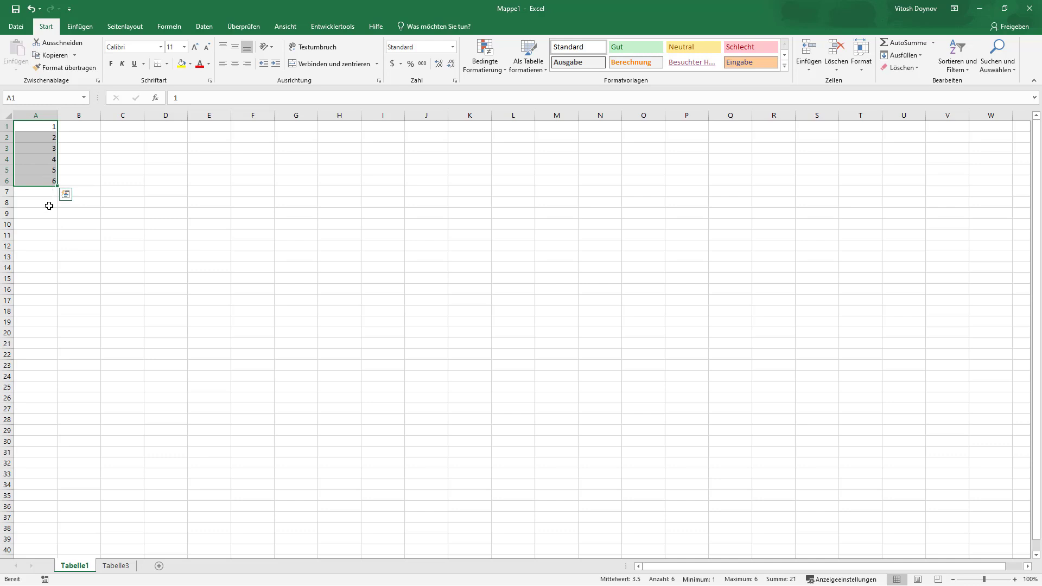
Enter the same series down column A of Tabelle3 and return to Tabelle1 with A1 selected
left_click(122, 562)
left_click(41, 128)
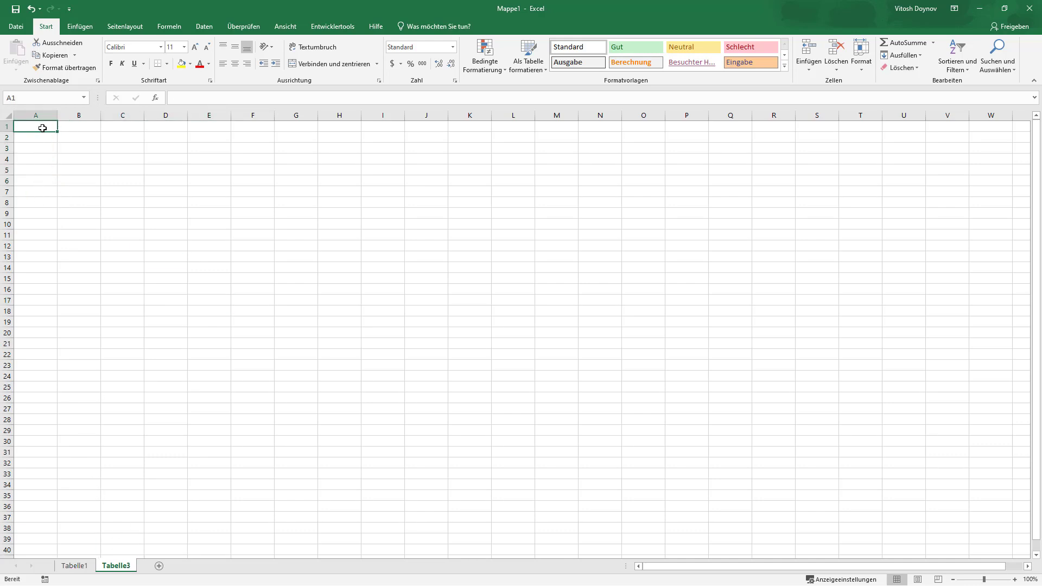
type("1 2 3 4 5")
key("Return")
left_click(77, 569)
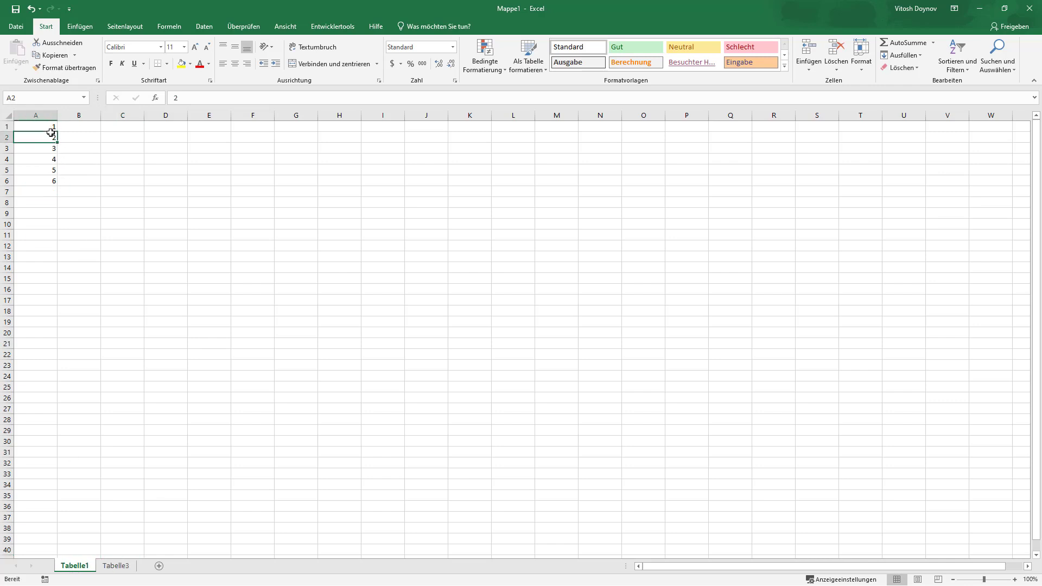
mouse_move(51, 130)
left_mouse_down()
mouse_move(47, 169)
mouse_move(40, 128)
left_mouse_up()
left_click(115, 565)
left_click(67, 243)
left_click(74, 565)
left_click(40, 127)
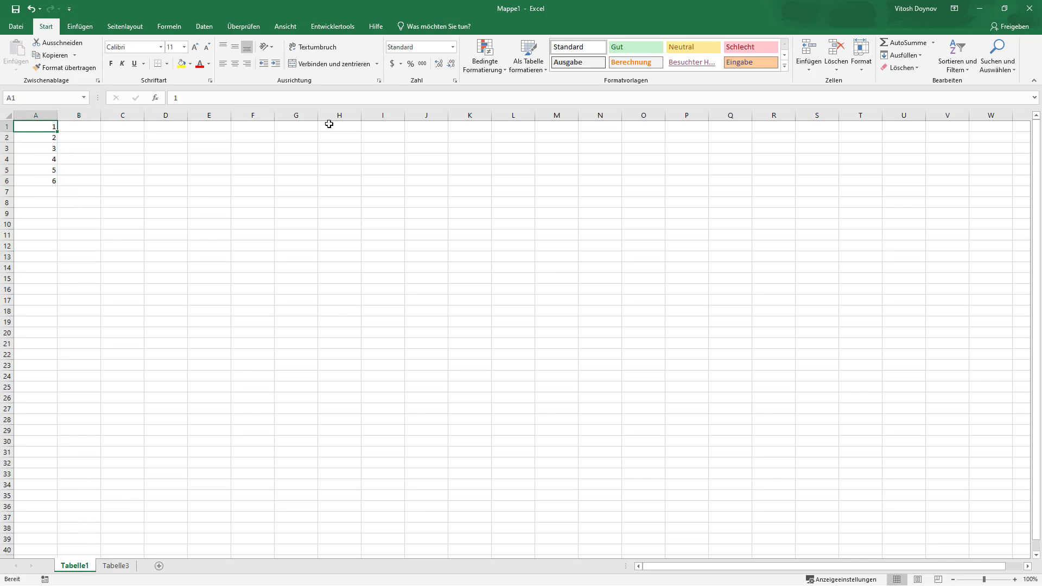
Create a formula rule =A1<>Tabelle3!$A$1 on A1 with a light-blue fill
left_click(486, 61)
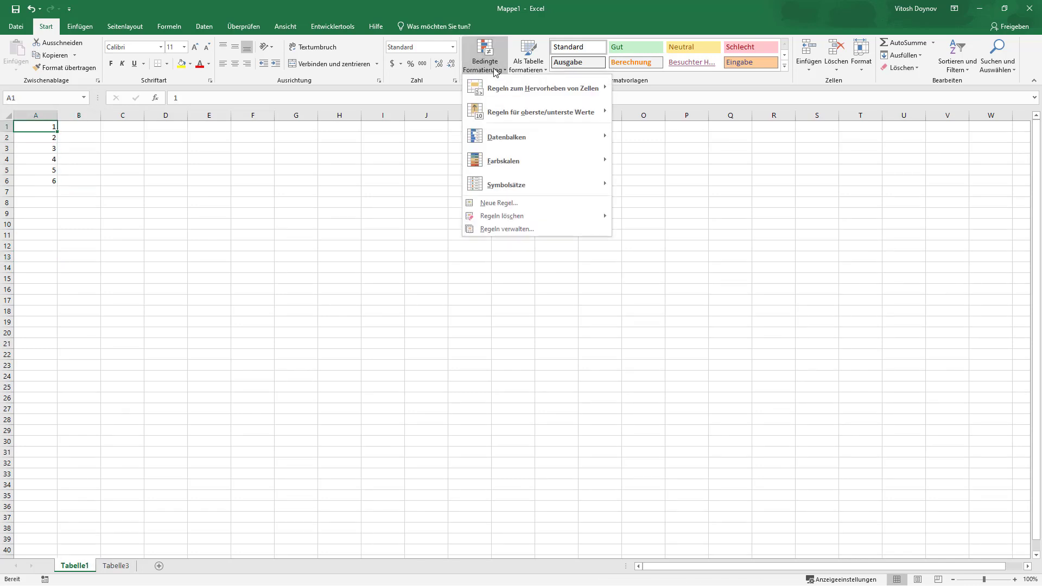
left_click(520, 210)
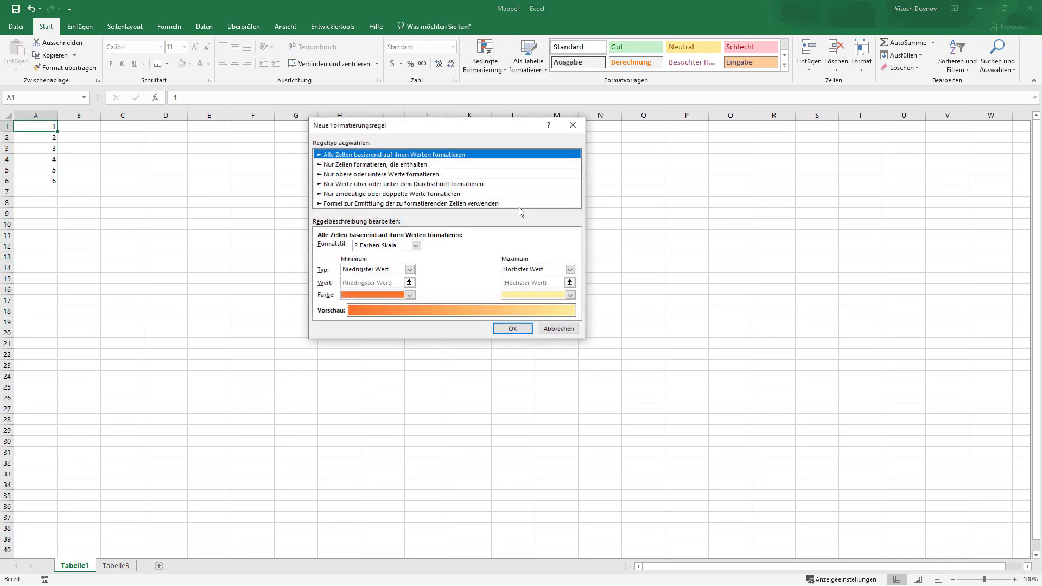
left_click(372, 203)
left_click(359, 248)
type("=A1<>")
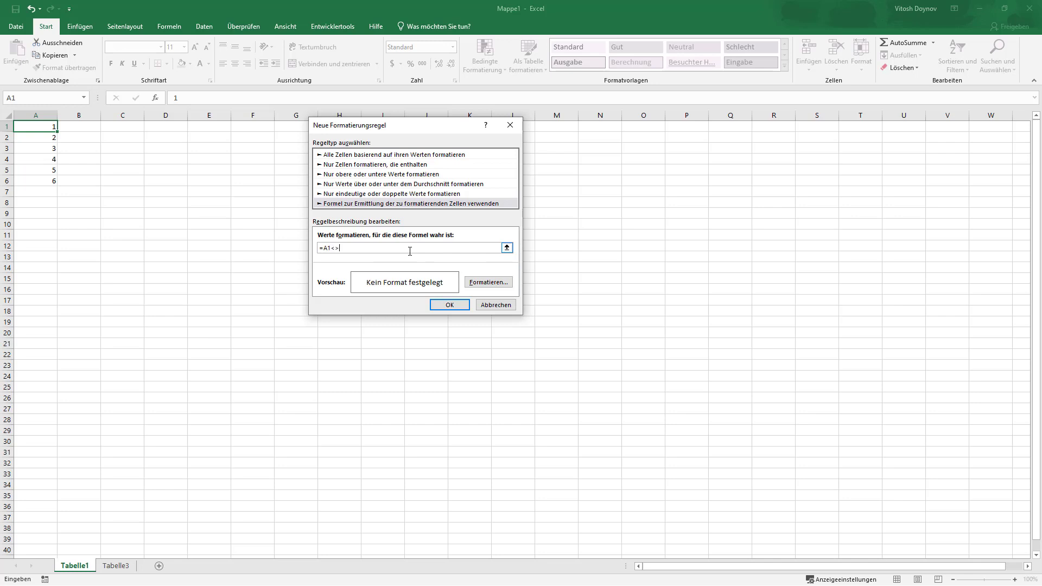
left_click(120, 565)
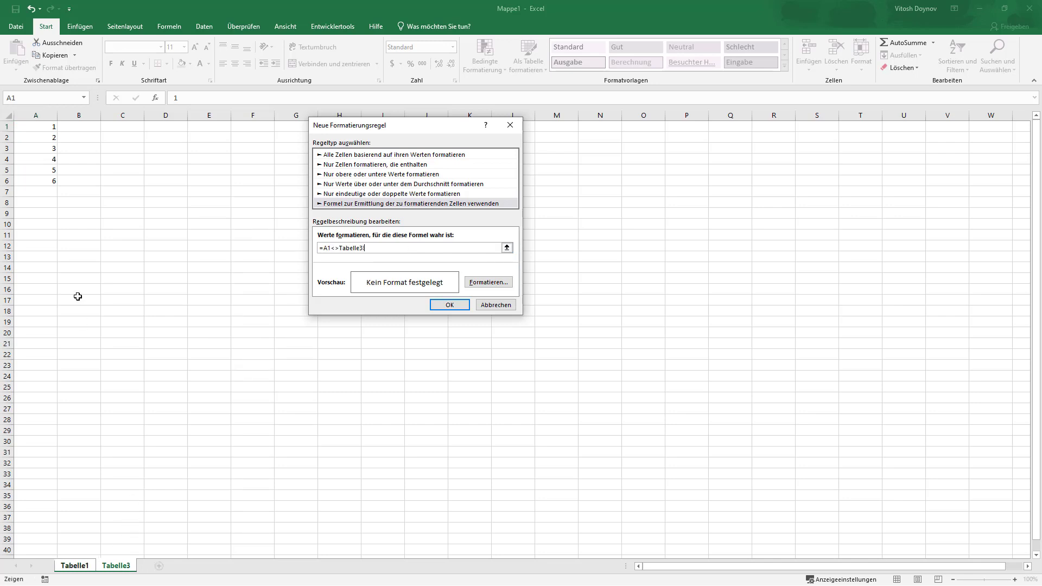
left_click(42, 127)
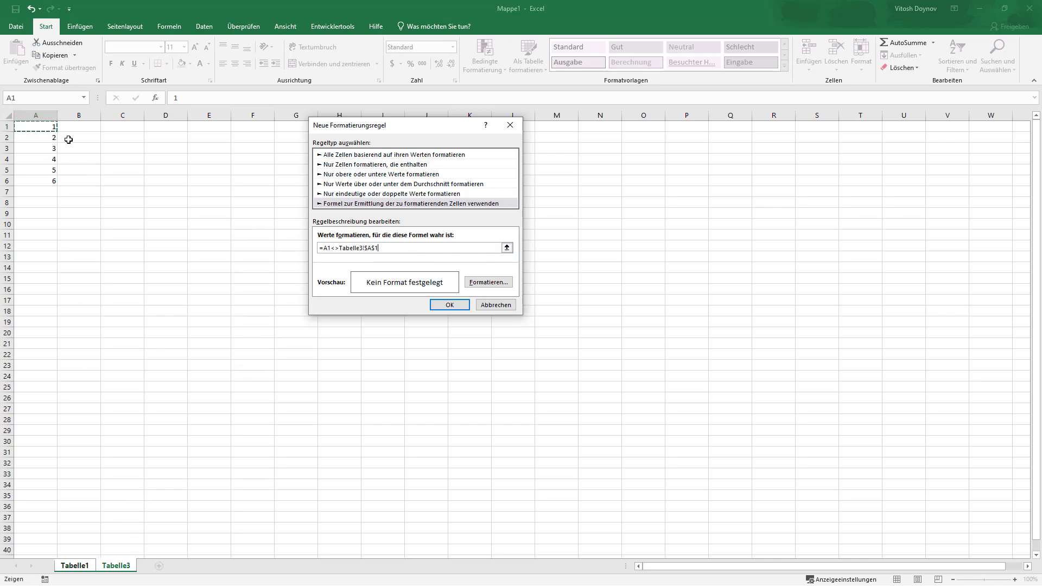
left_click(488, 283)
left_click(379, 173)
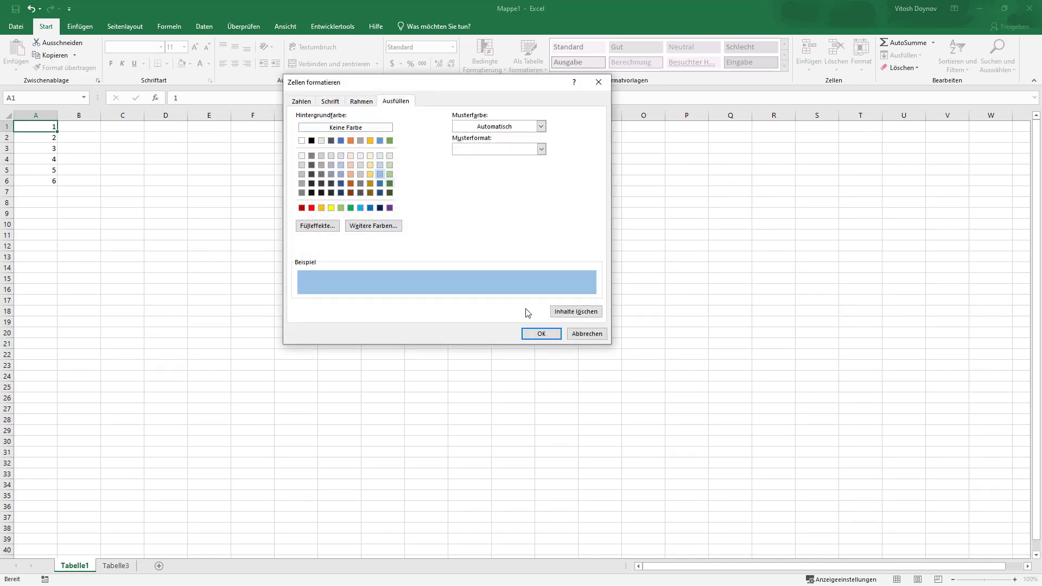
left_click(541, 333)
left_click(452, 303)
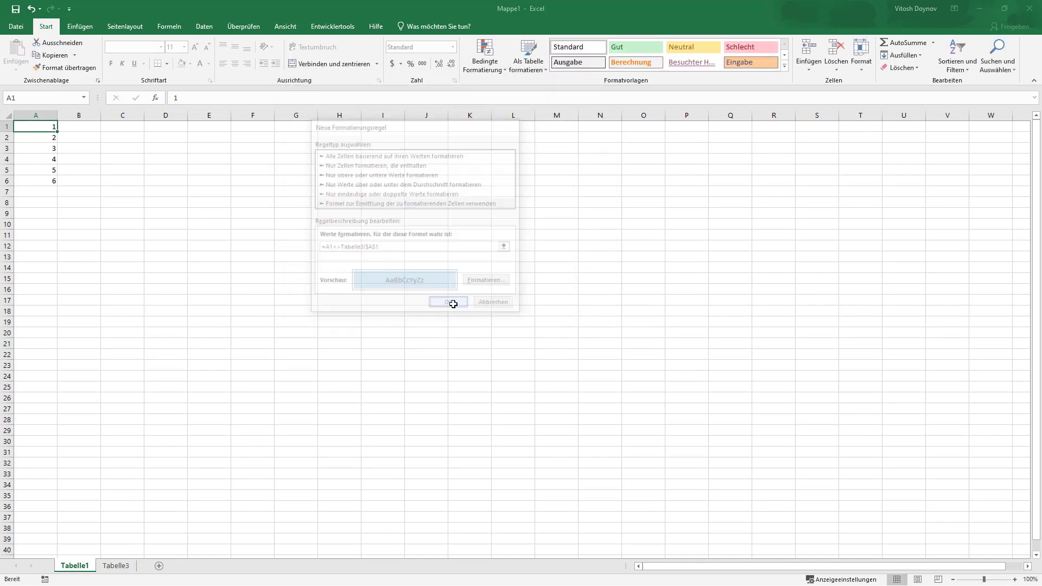
Change A1 on Tabelle1 to 12 so it differs from Tabelle3 and shows blue
left_click(233, 251)
left_click(114, 564)
left_click(83, 570)
left_click(37, 127)
type("12")
key("Return")
left_click(79, 155)
Compare A1:A6 on both sheets and paste into Tabelle1, leaving A1 selected
left_click(54, 129)
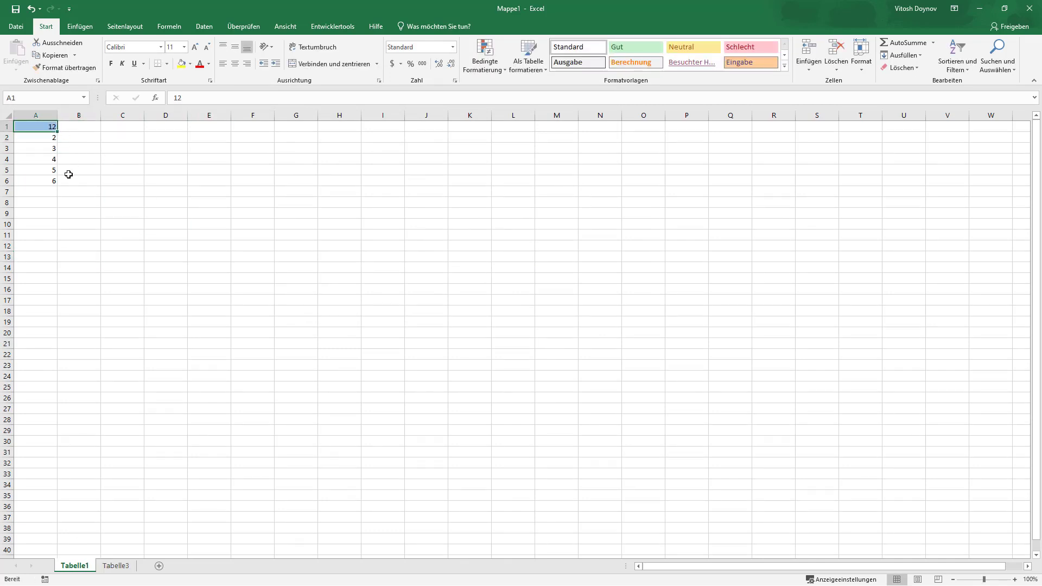
left_click_drag(48, 125, 46, 180)
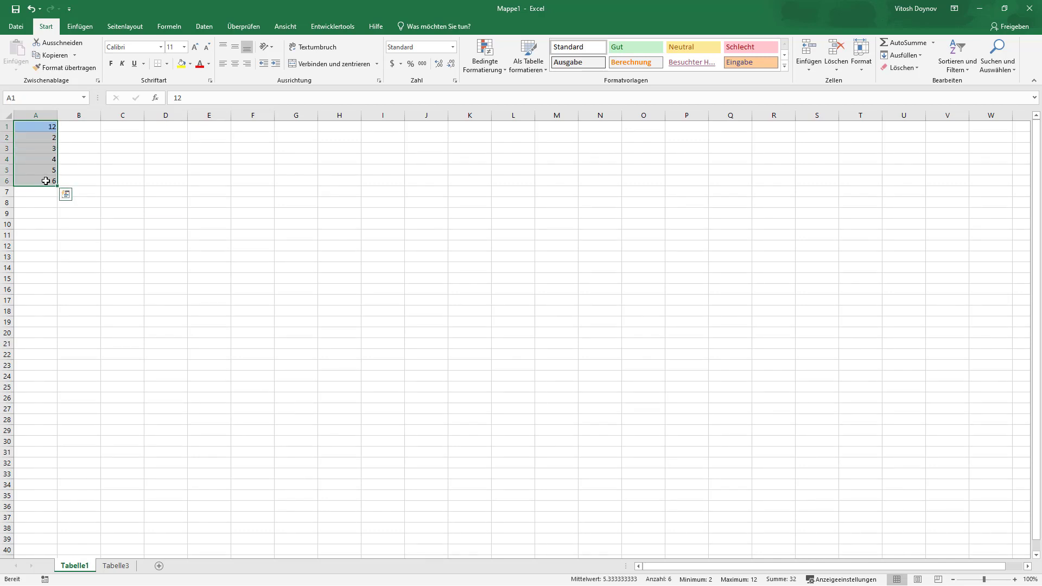
left_click(111, 565)
left_click_drag(42, 125, 46, 181)
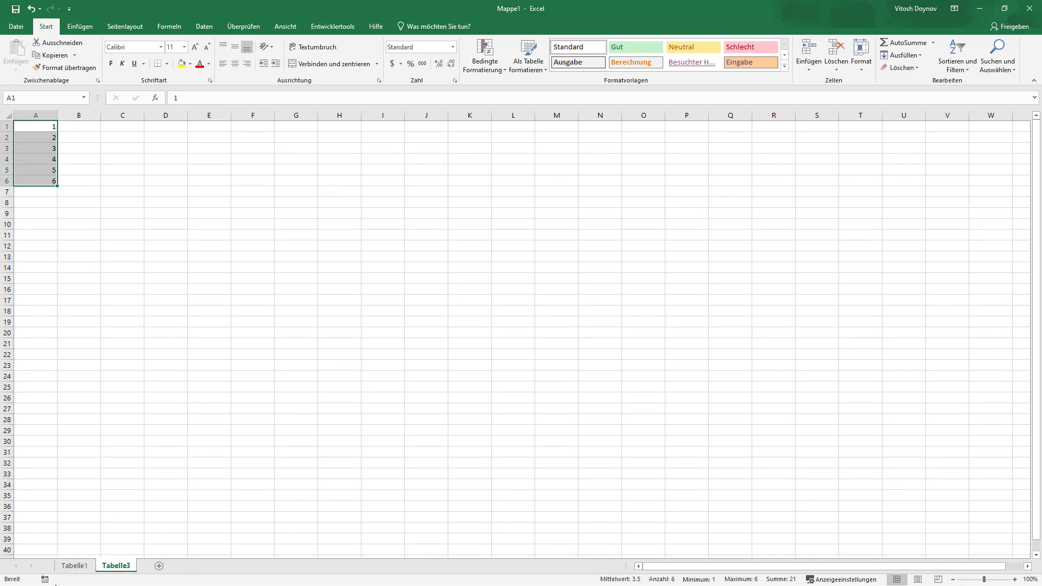
left_click(74, 566)
key("ctrl+v")
left_click_drag(36, 139, 37, 128)
left_click(37, 128)
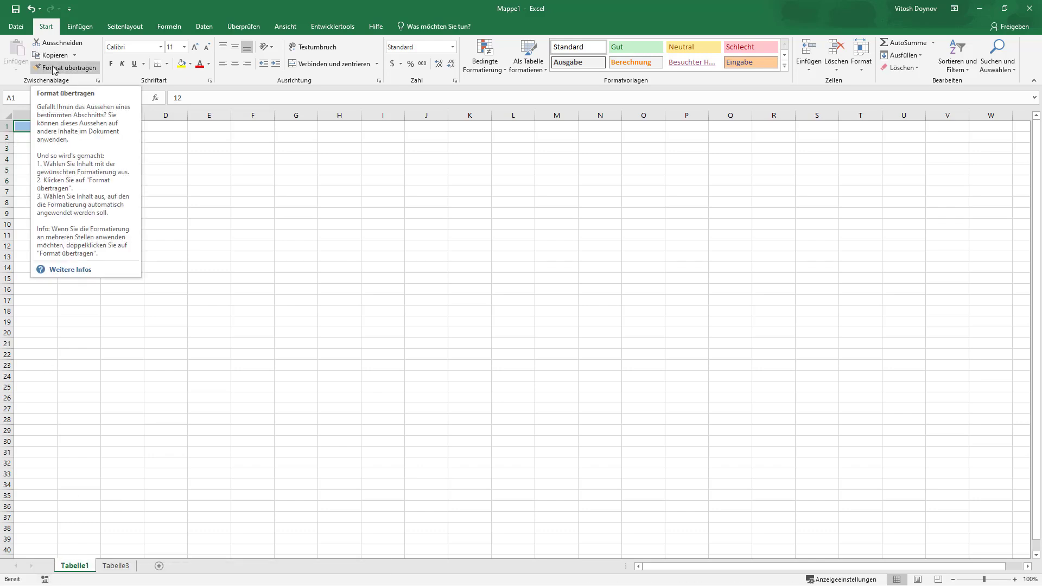
Copy A1's formatting onto A2 with Format übertragen and check against Tabelle3
left_click(53, 68)
key("Escape")
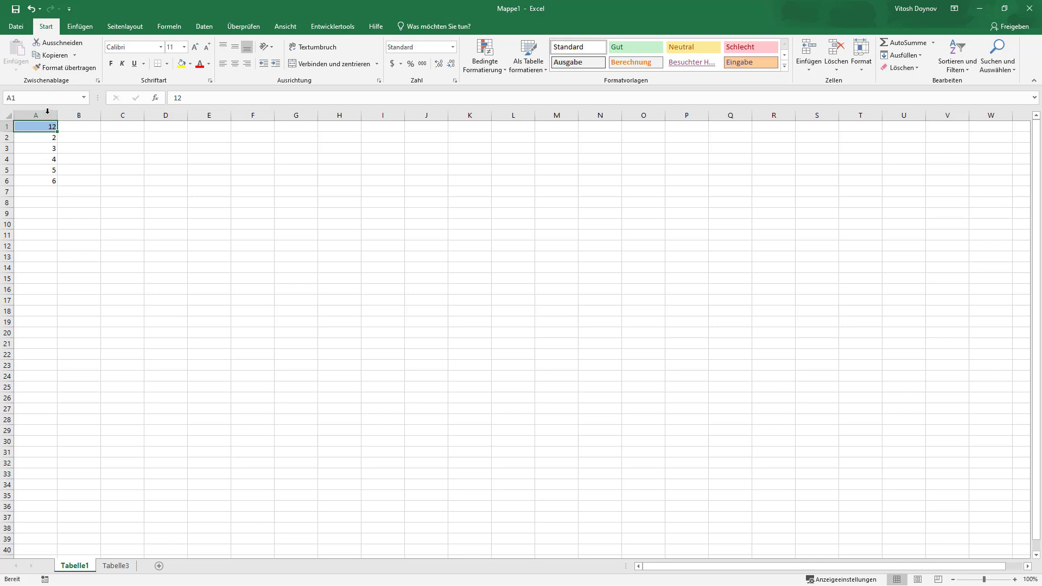
left_click(53, 68)
left_click(39, 138)
left_click(80, 137)
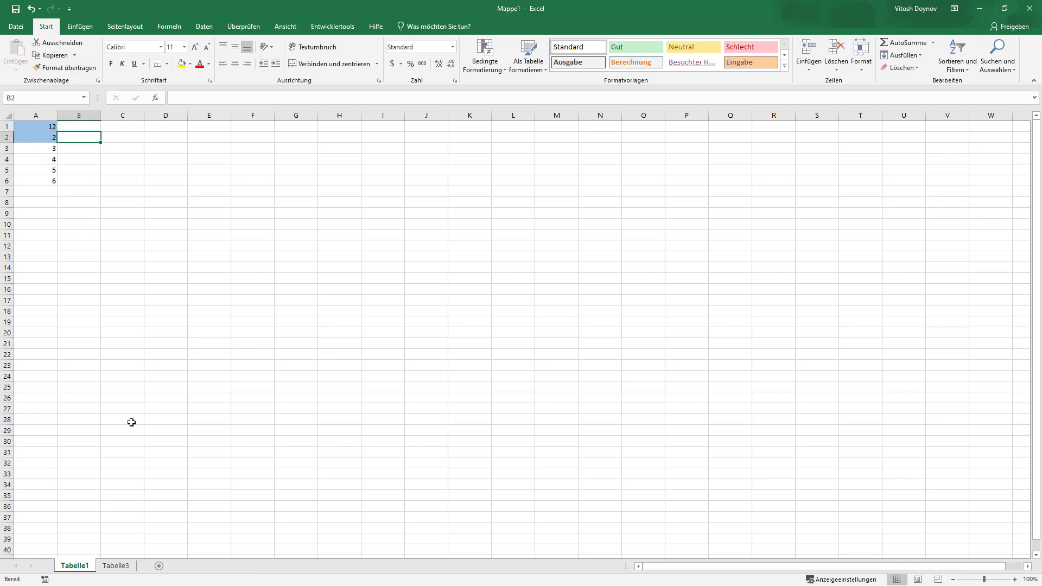
left_click(116, 565)
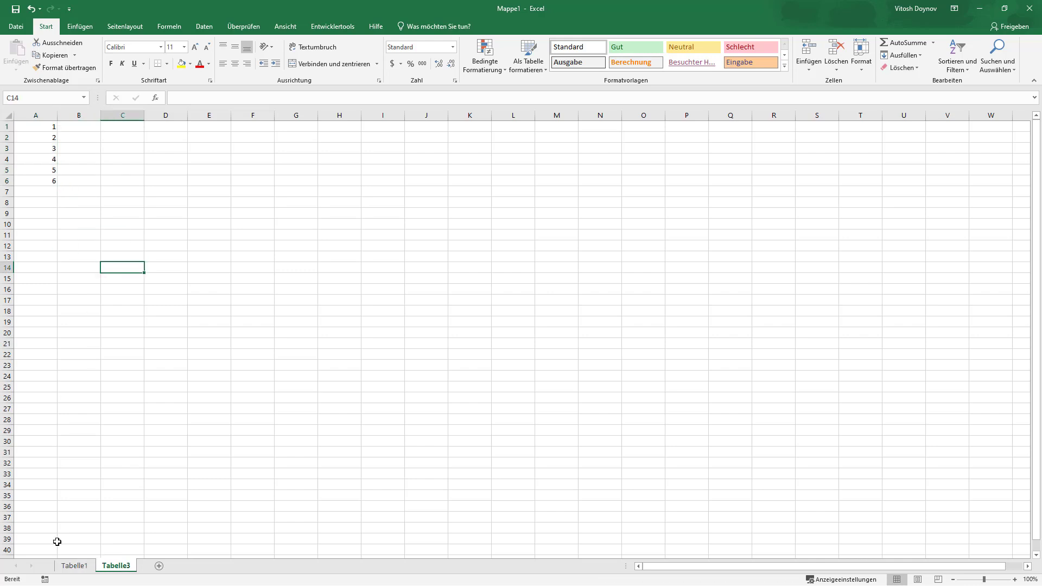
left_click(68, 566)
left_click(38, 138)
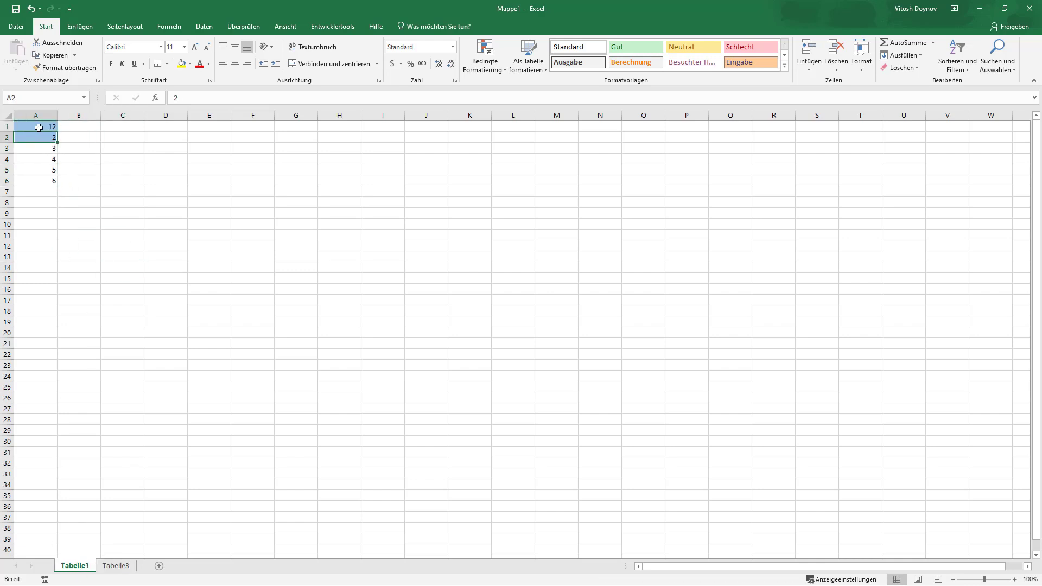
type("1")
Undo twice so A1 reads 1 again and A2 loses the copied blue formatting
key("ctrl+z")
key("Return")
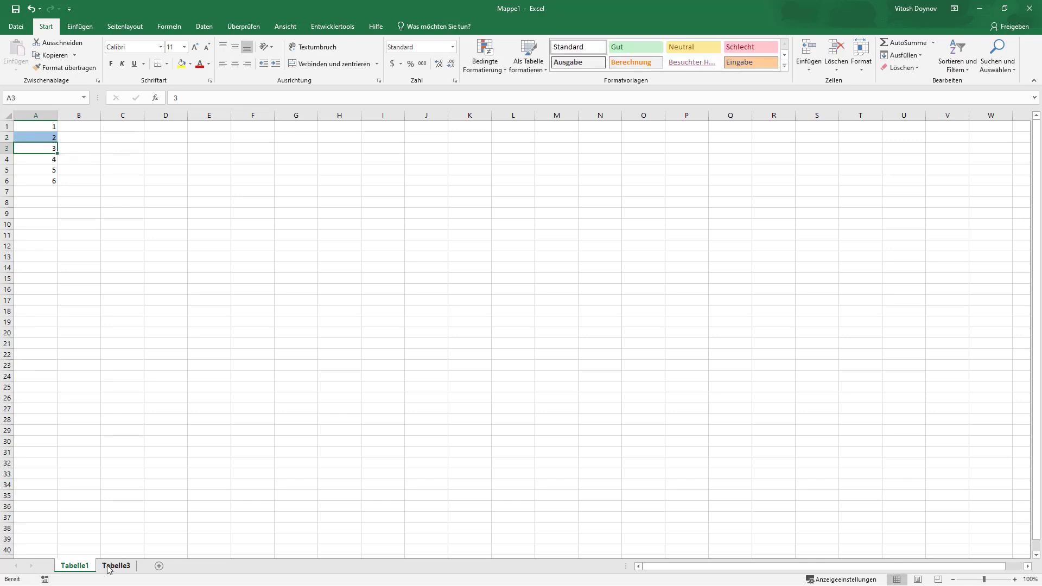
left_click(106, 565)
left_click(74, 566)
key("ctrl+z")
left_click(52, 140)
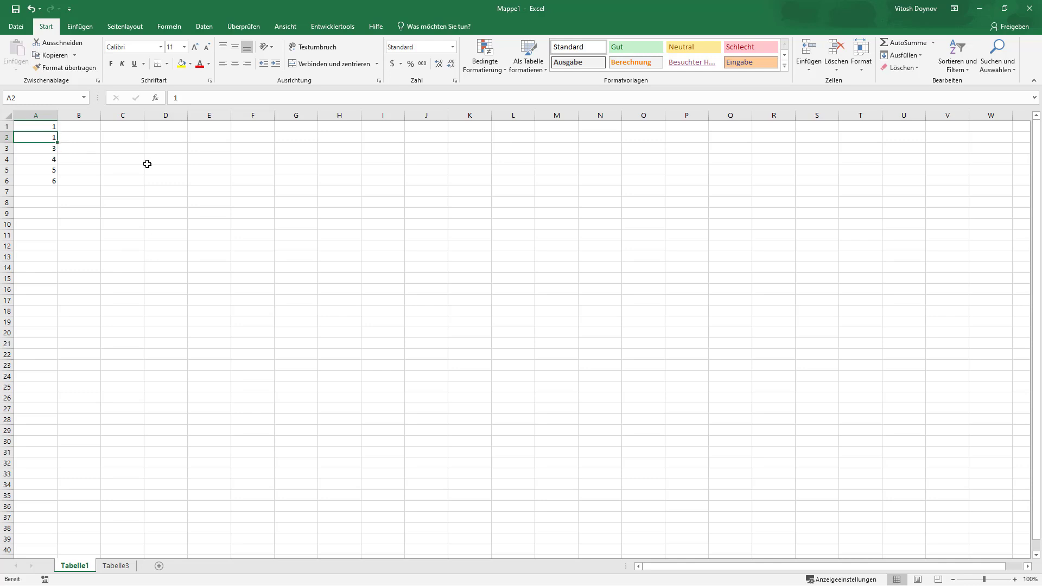
Review the existing rule in Regeln verwalten, close it, and correct A2 to 2
left_click(485, 61)
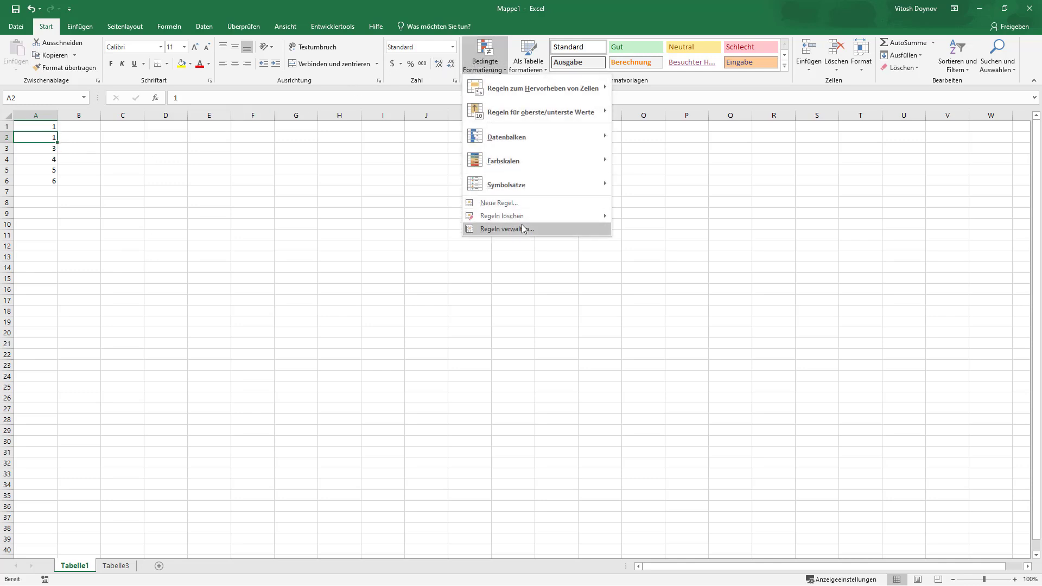
left_click(516, 229)
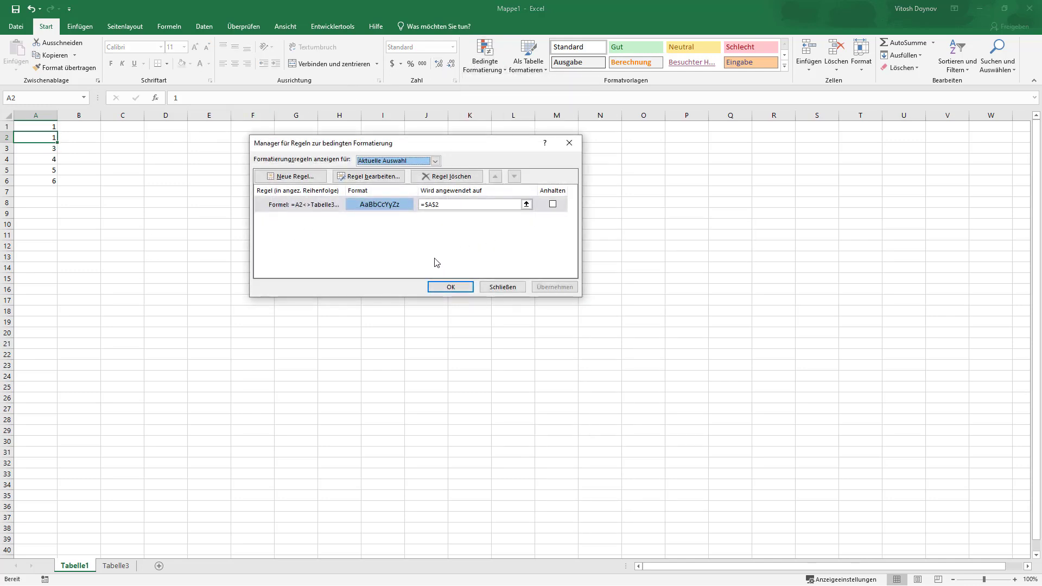
left_click(298, 207)
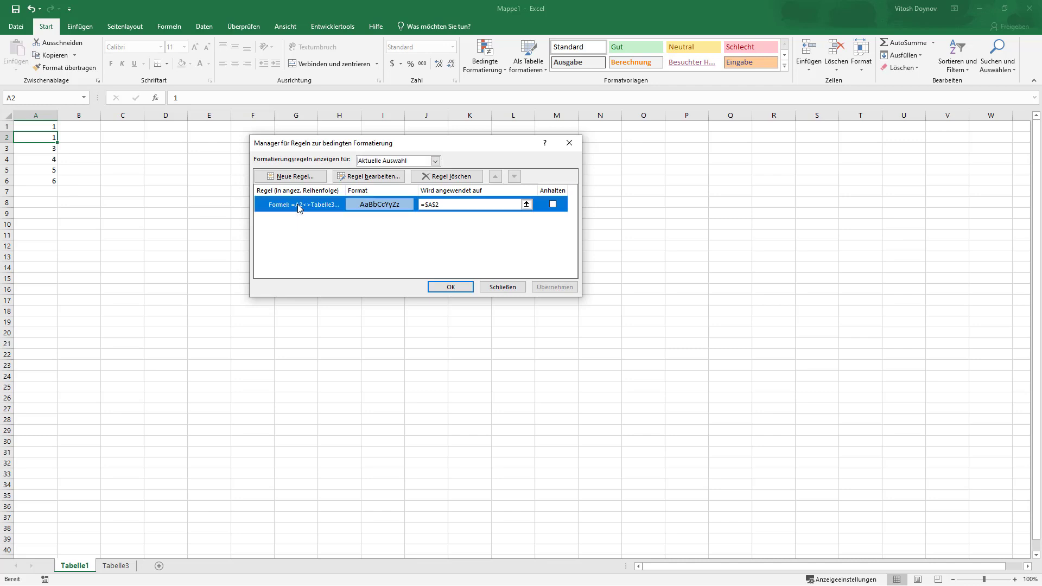
left_click(500, 287)
type("2")
left_click(109, 171)
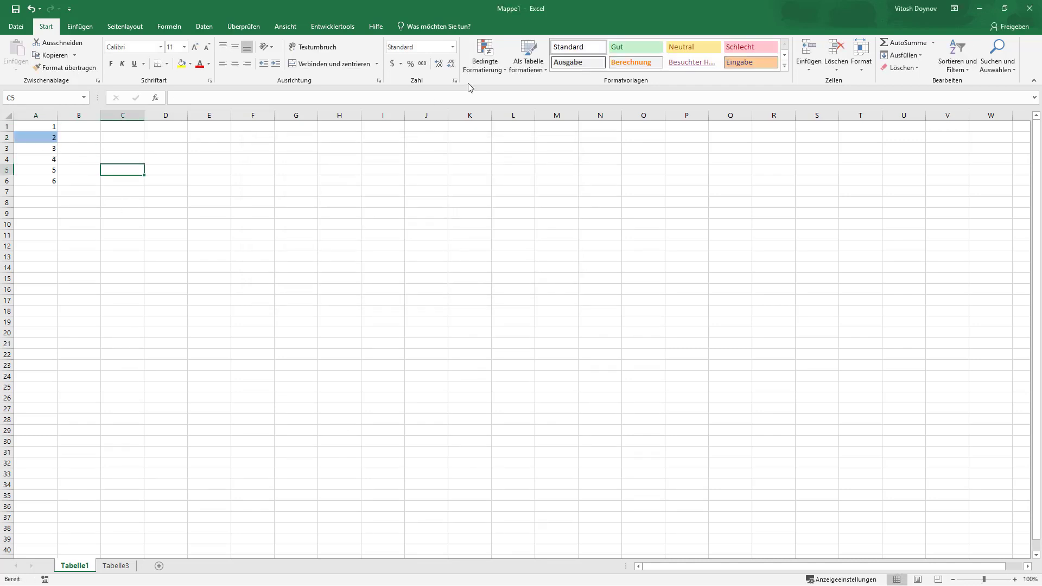
Compare column A values 1 to 6 on Tabelle1 and Tabelle3, ending on Tabelle1
left_click(486, 58)
left_click(139, 213)
left_click_drag(41, 127, 41, 181)
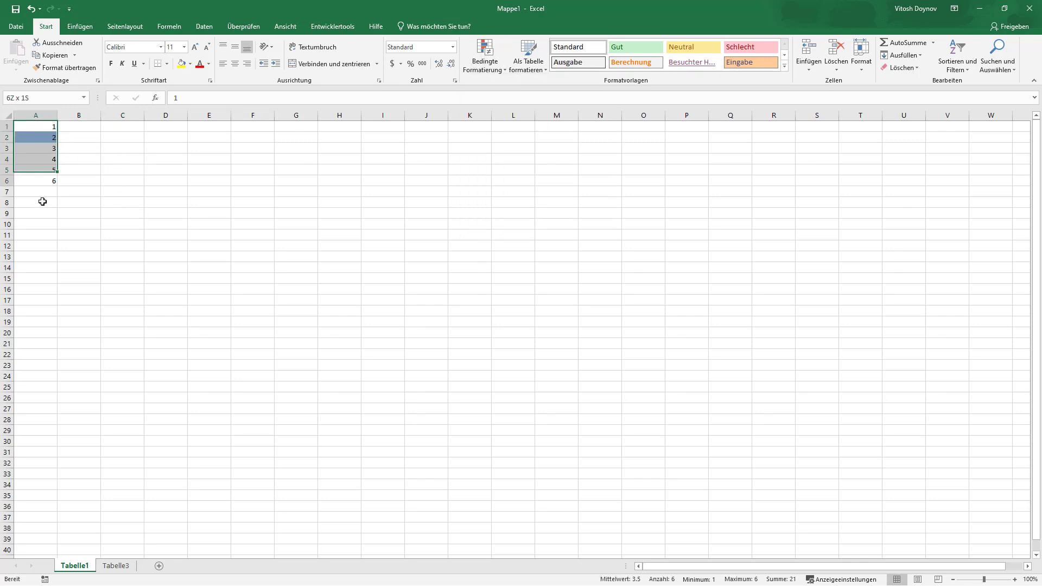
left_click(115, 564)
left_click_drag(42, 127, 41, 201)
left_click(209, 235)
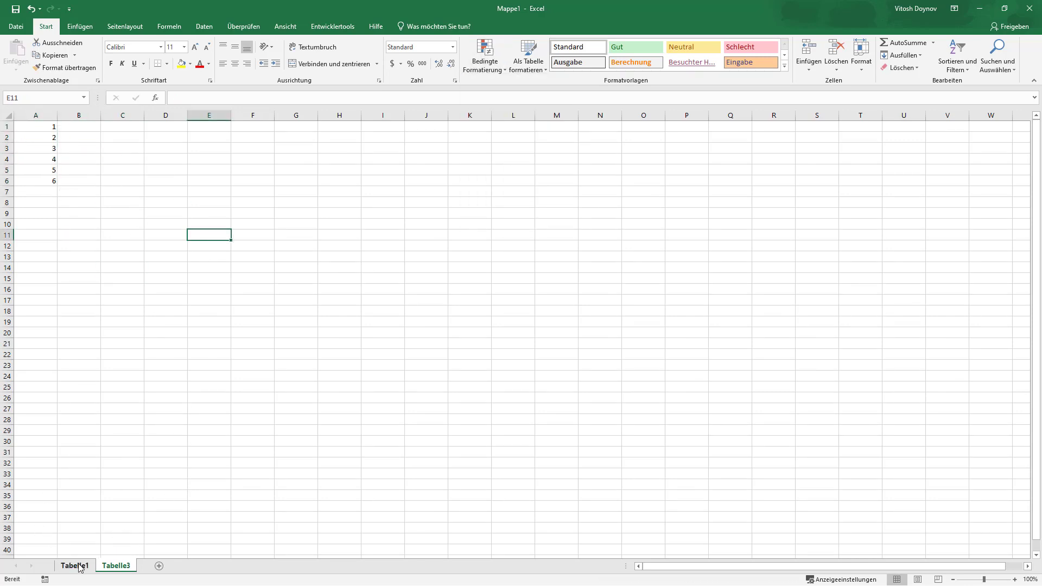
left_click(74, 565)
Delete both conditional formatting rules of Tabelle1 via Regeln verwalten set to Dieses Arbeitsblatt
left_click(122, 180)
left_click(486, 58)
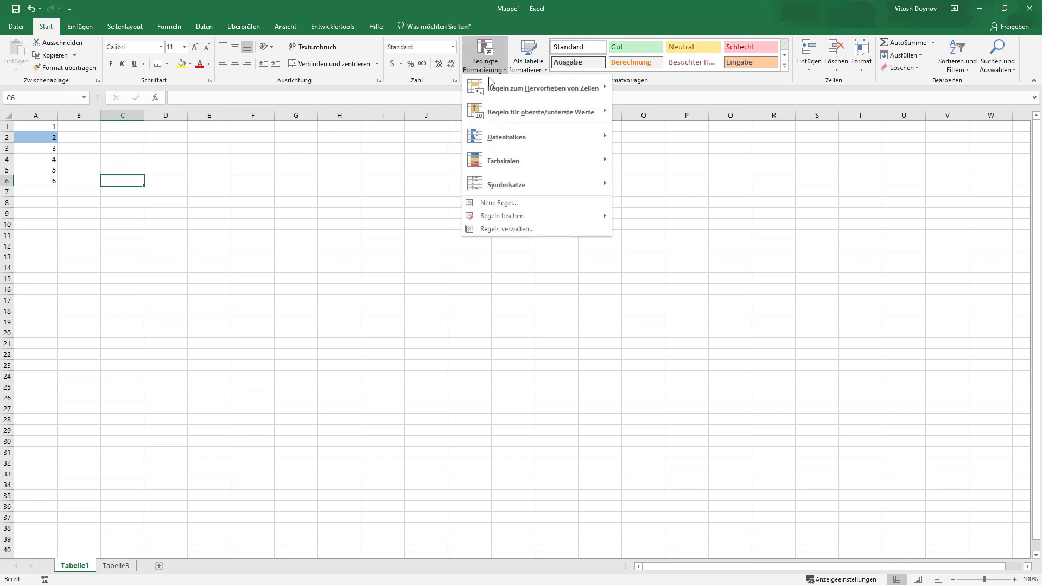
left_click(539, 230)
left_click(392, 162)
left_click(399, 178)
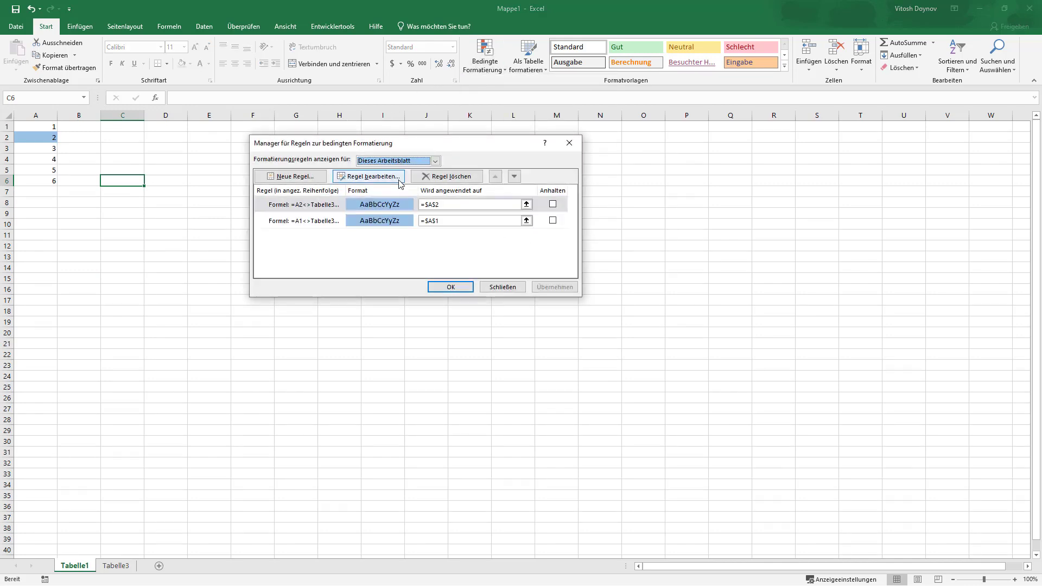
left_click(383, 204)
left_click(445, 176)
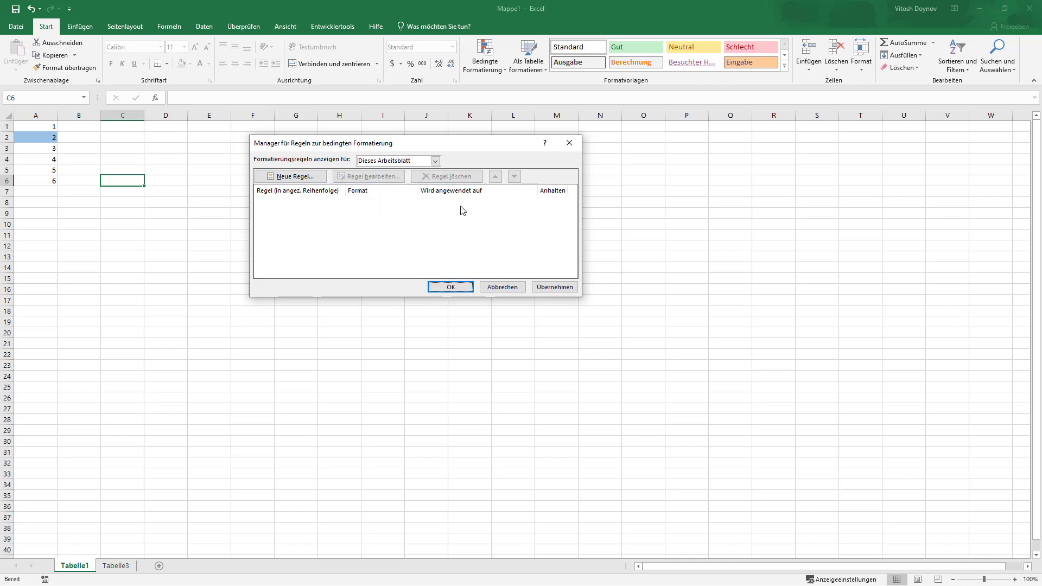
left_click(558, 286)
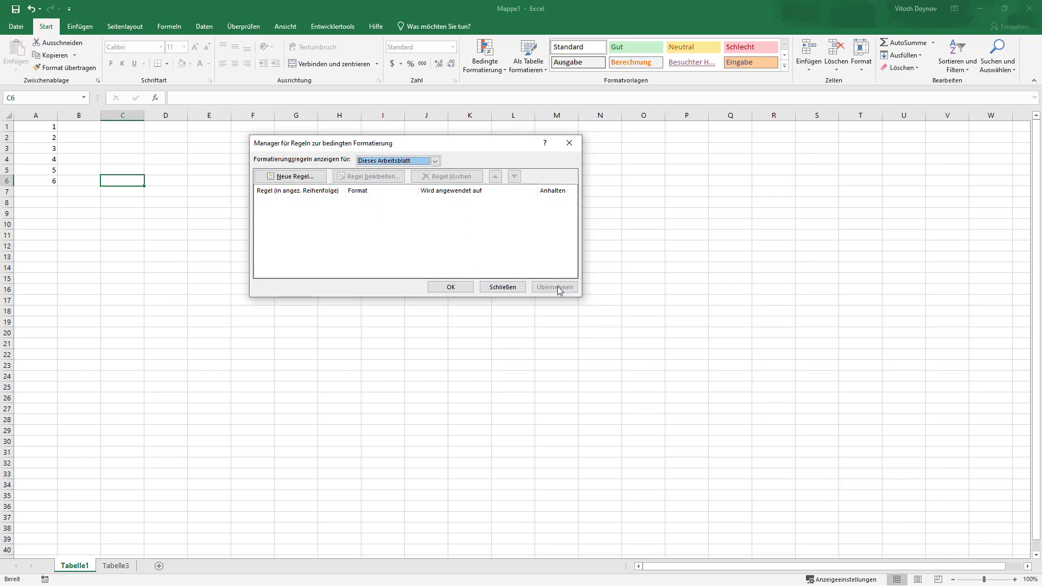
left_click(450, 286)
Return to A1 on the now rule-free Tabelle1
key("ctrl+Home")
left_click(474, 71)
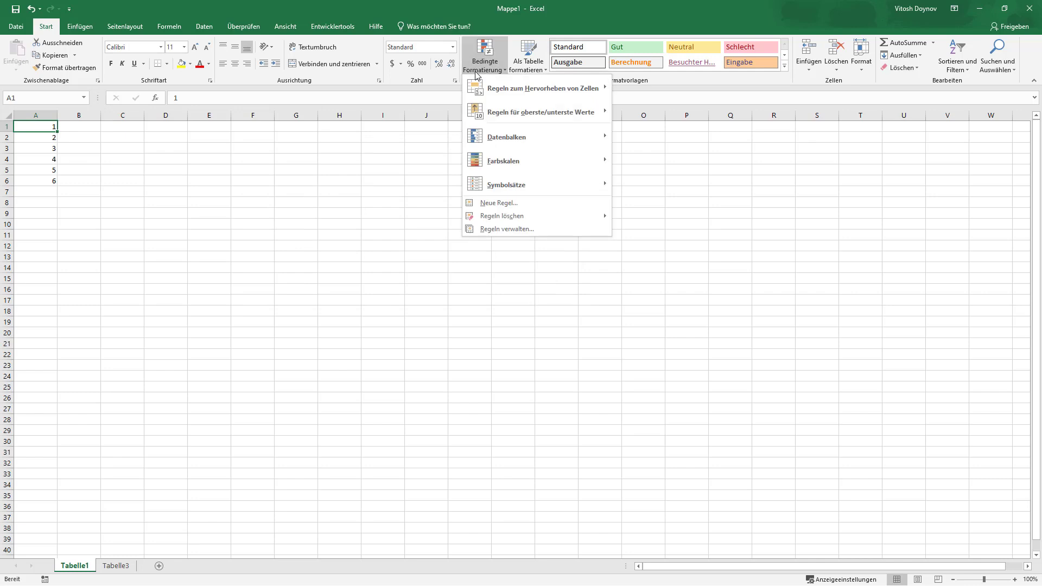
left_click(44, 127)
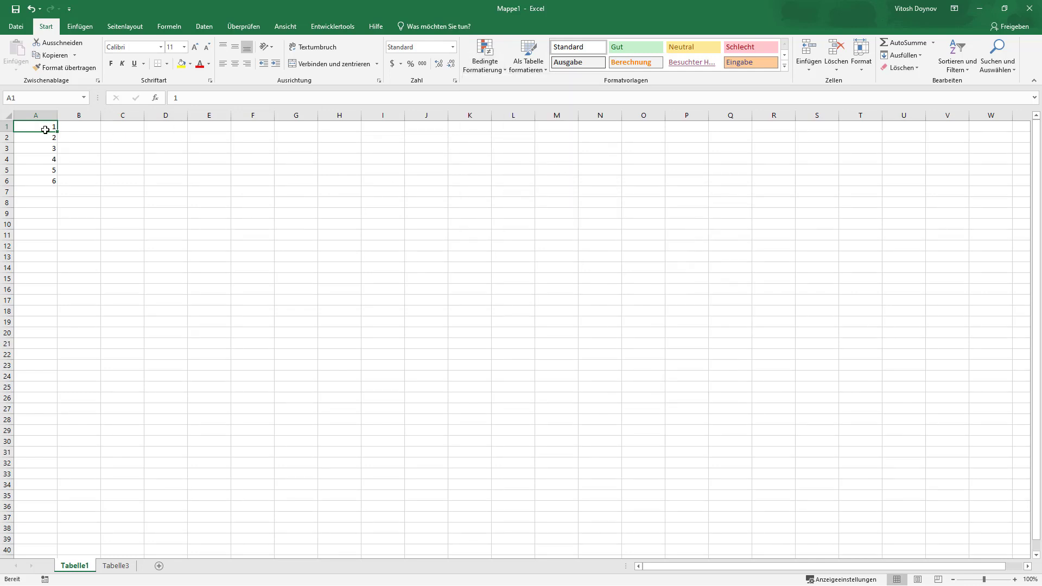
Start a formula rule =A1<>Tabelle3!A1 on the selected range A1:A6
key("ctrl+shift+Down")
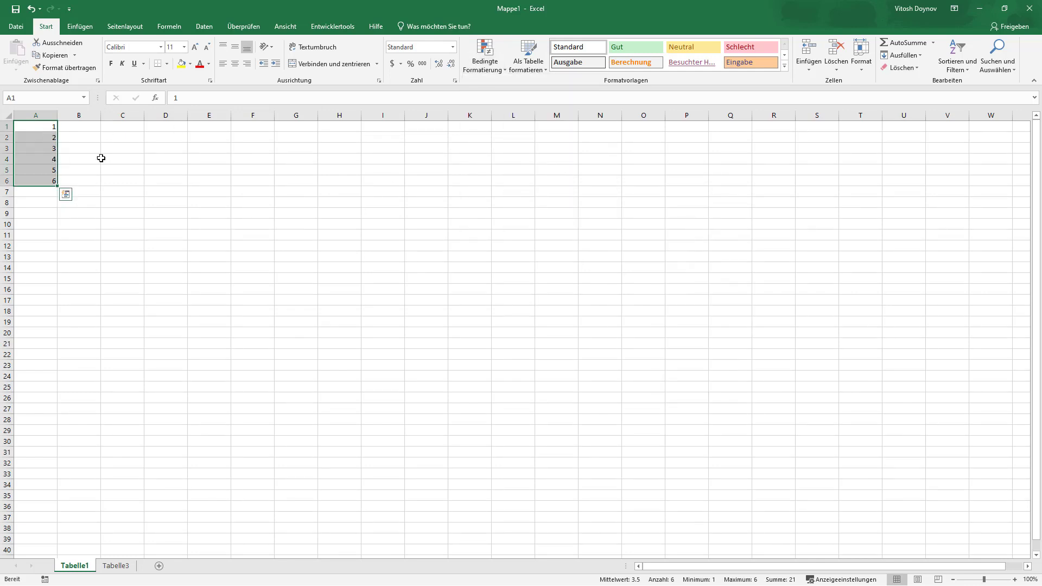
left_click(485, 59)
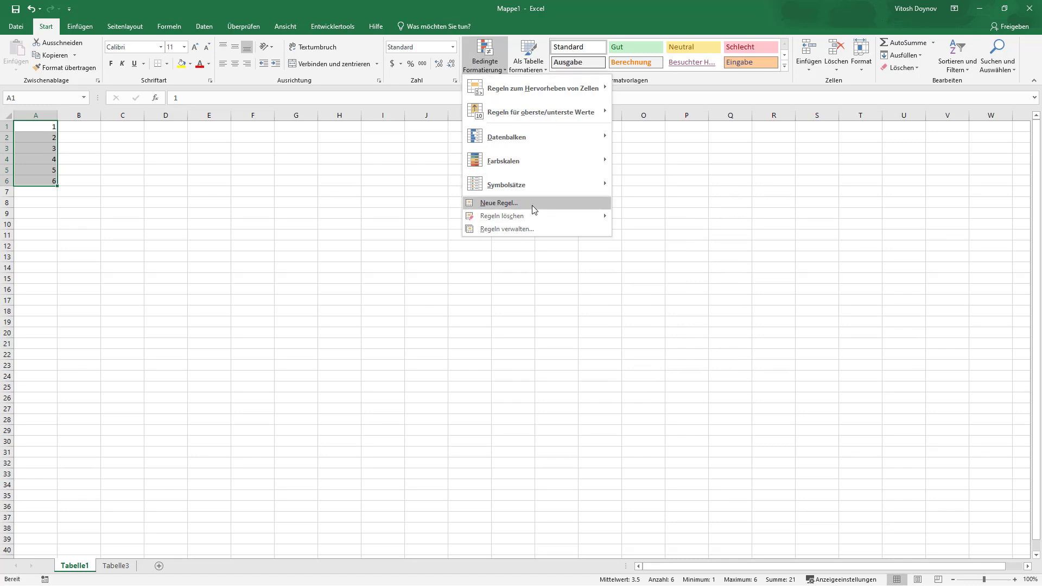
left_click(498, 202)
left_click(322, 192)
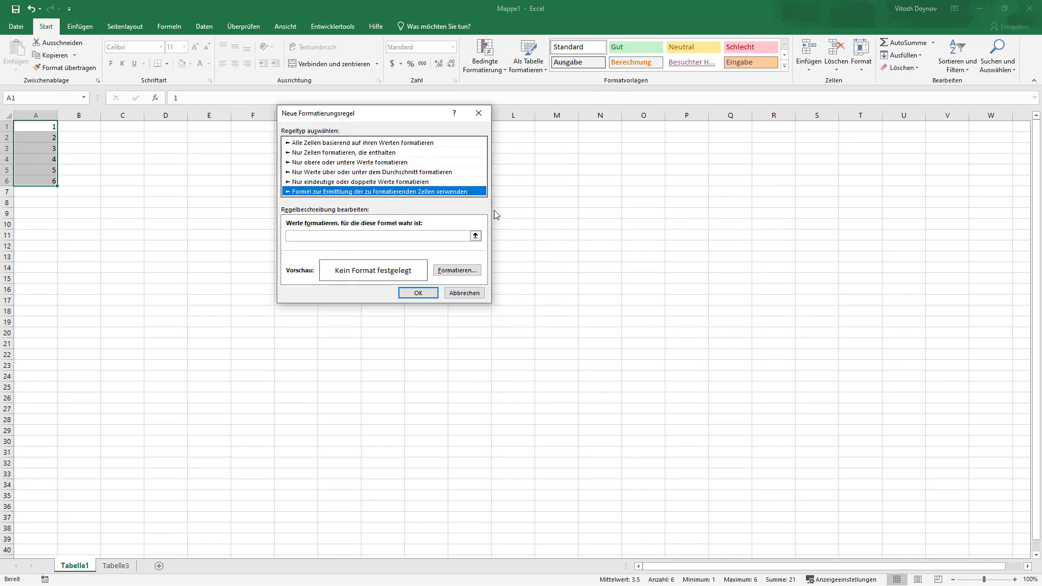
left_click(413, 237)
type("=A1<> Tabelle3")
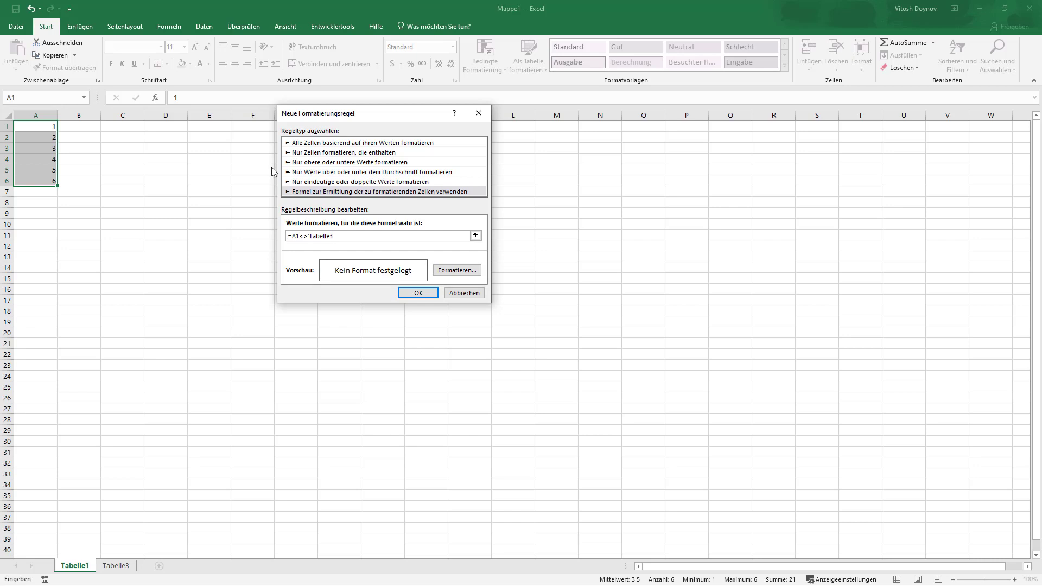
left_click(126, 568)
type("'!A1")
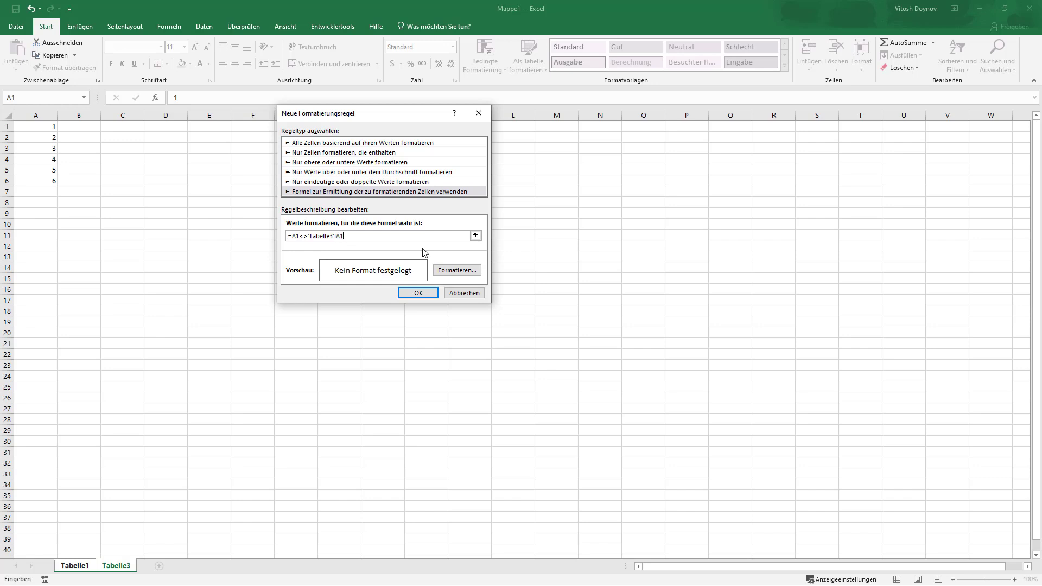
Give the rule an orange fill and save it
left_click(457, 271)
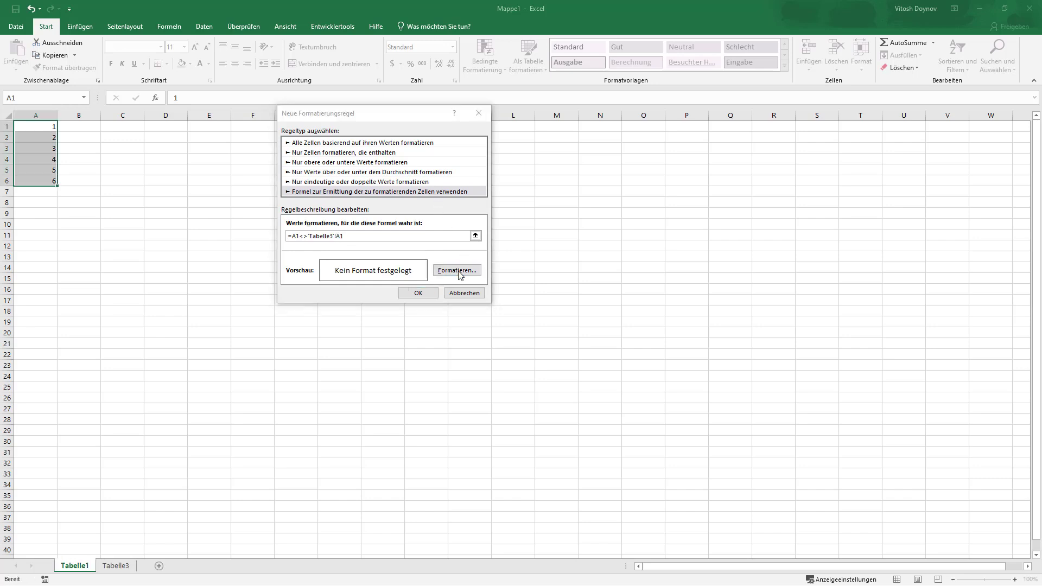
left_click(293, 199)
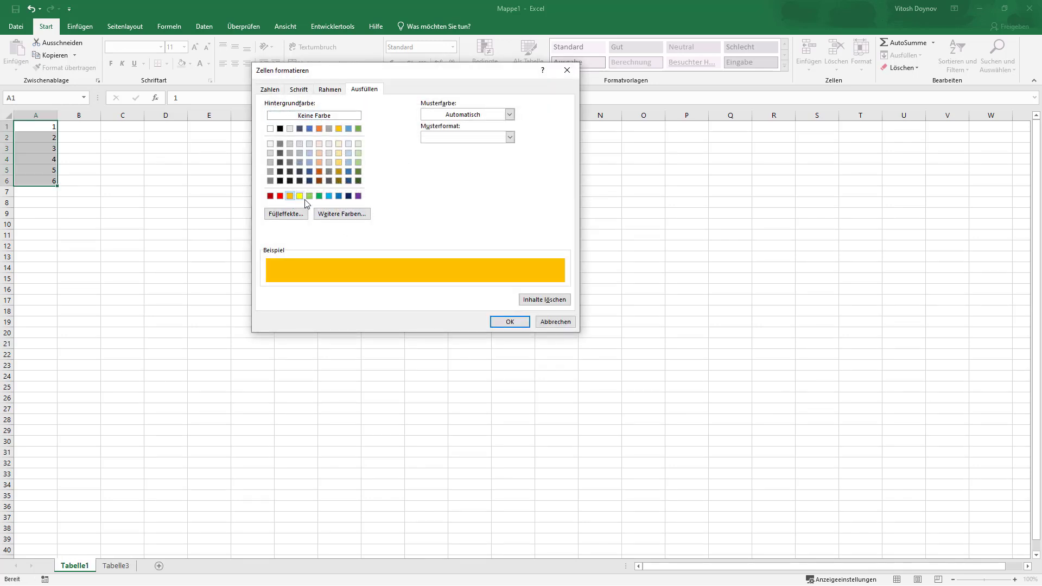
left_click(511, 321)
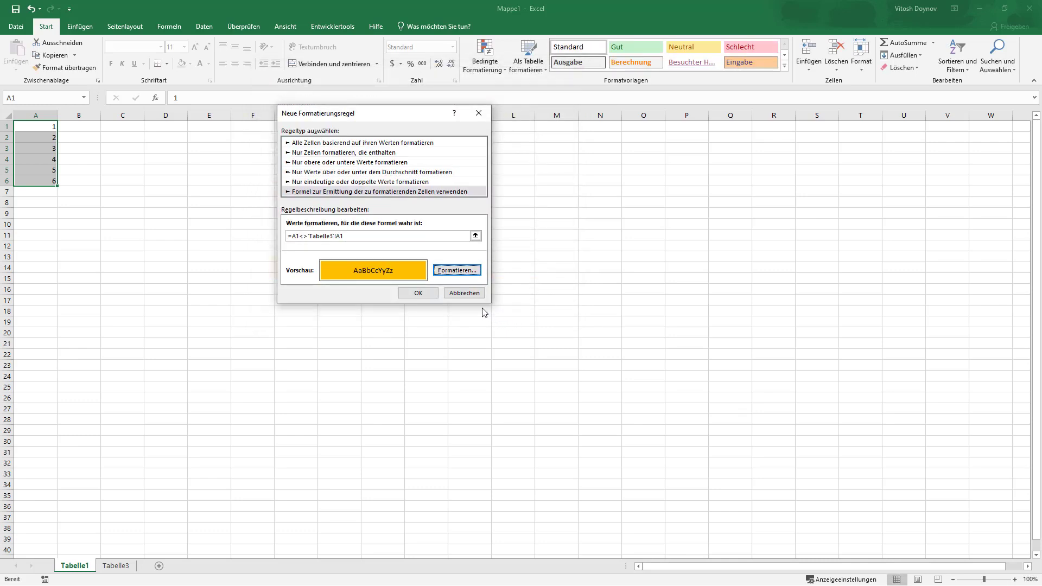
left_click(420, 294)
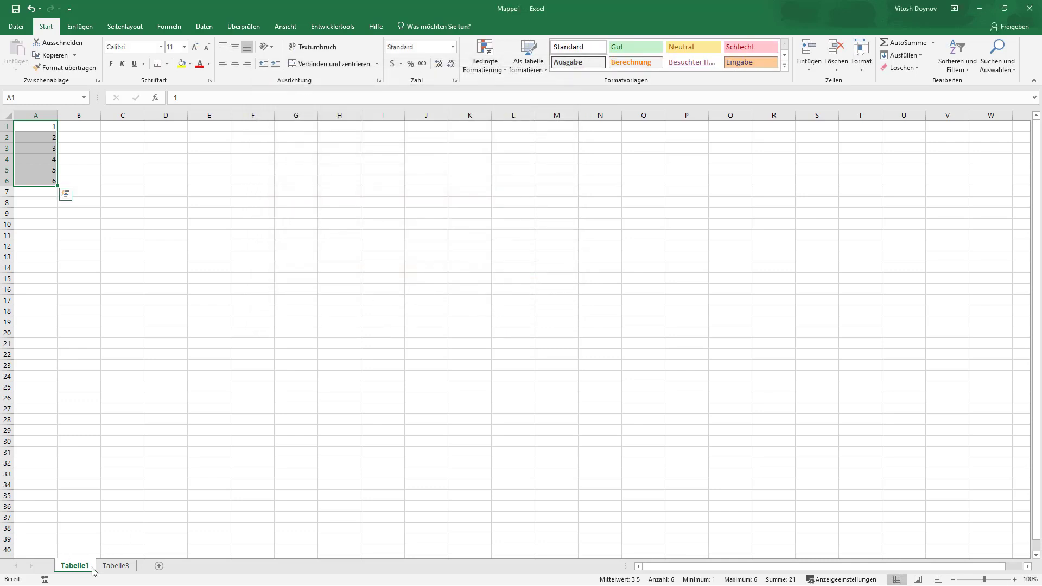
Change A3 to 32 and A4 to 55 on Tabelle1 so they turn orange
left_click(114, 565)
left_click(74, 566)
left_click(47, 149)
type("32")
key("Return")
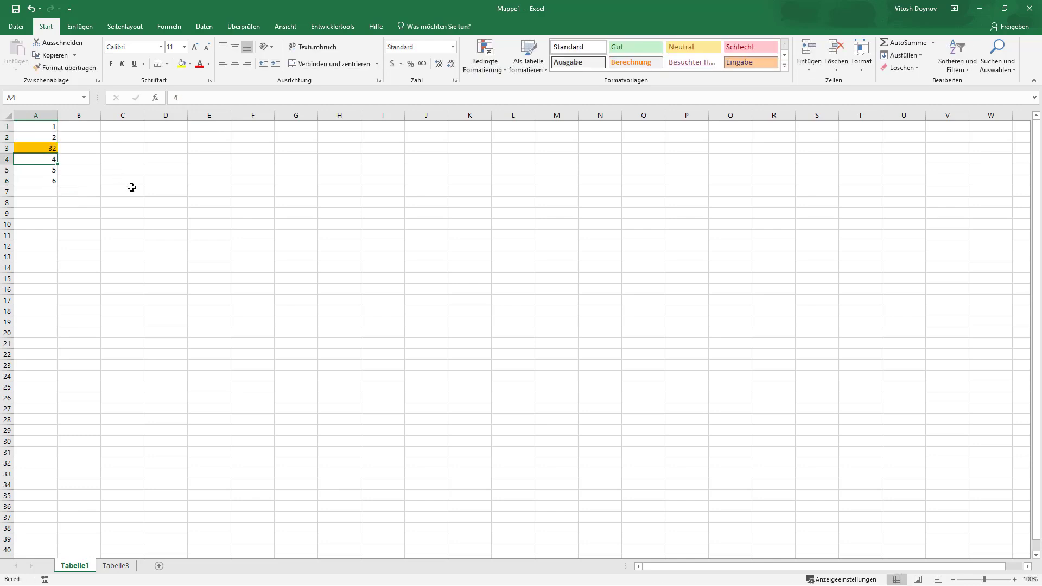
type("55")
key("Return")
Change A6 on Tabelle3 and return to Tabelle1, where A6 also shows orange
left_click(115, 566)
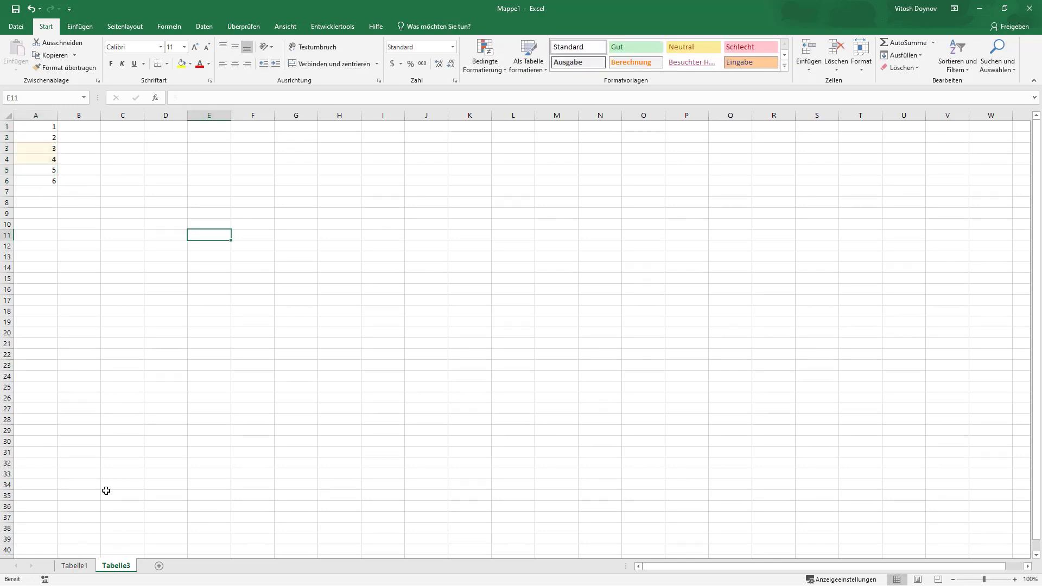
left_click(47, 179)
type("32")
key("Return")
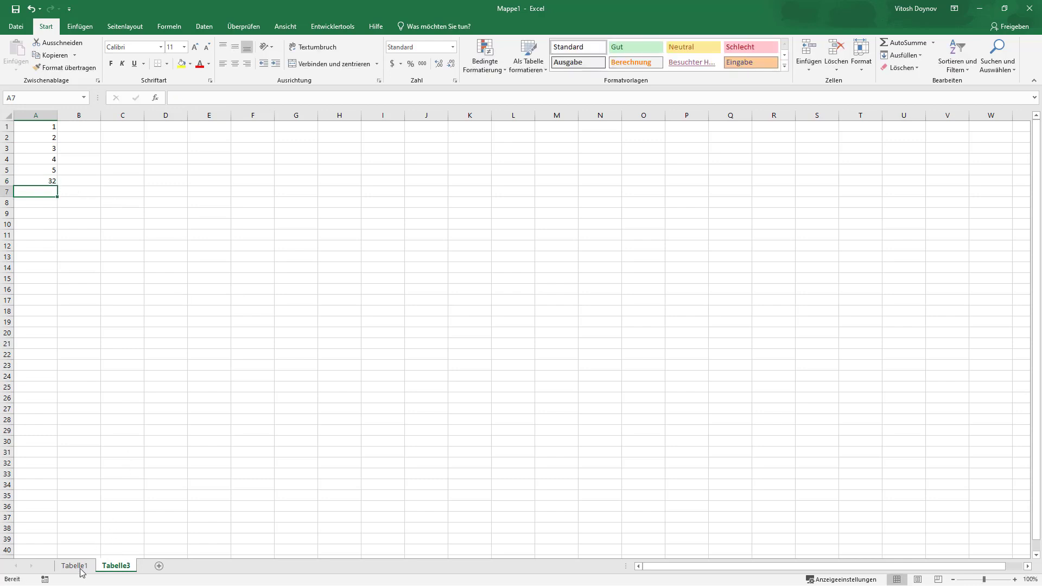
left_click(71, 565)
left_click(249, 181)
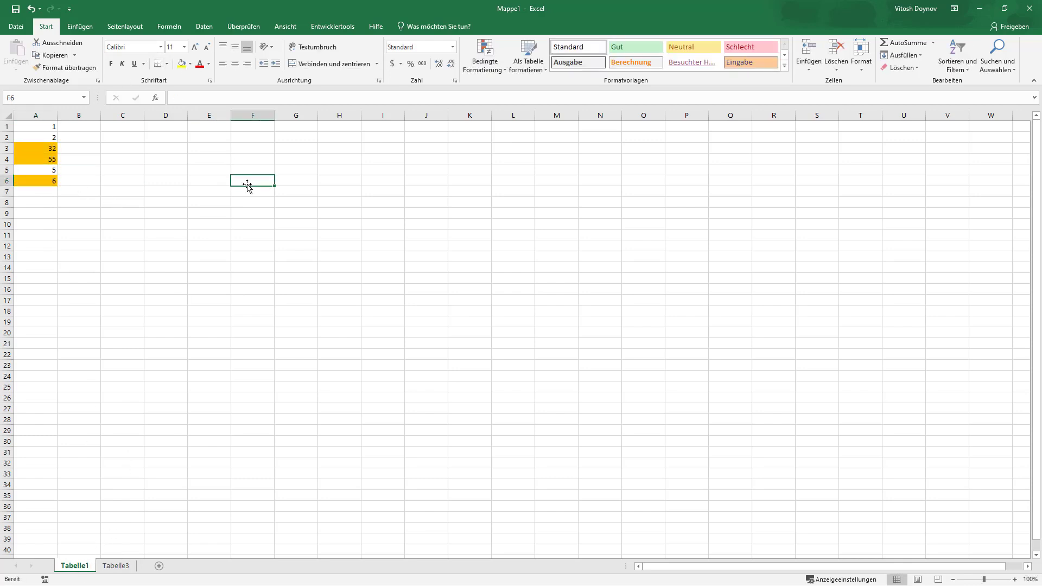
left_click(493, 67)
left_click(518, 229)
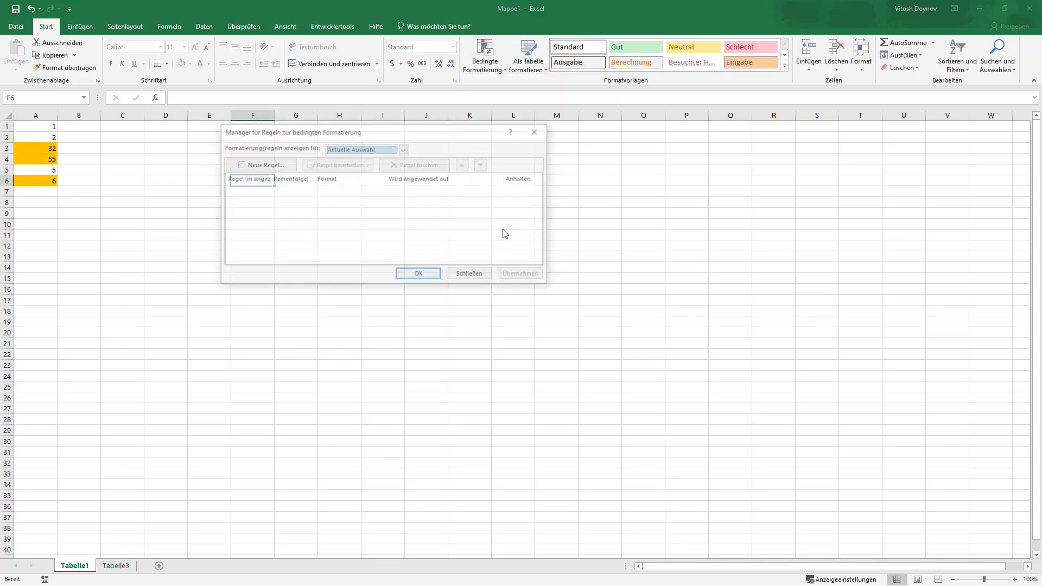
left_click(330, 150)
left_click(368, 166)
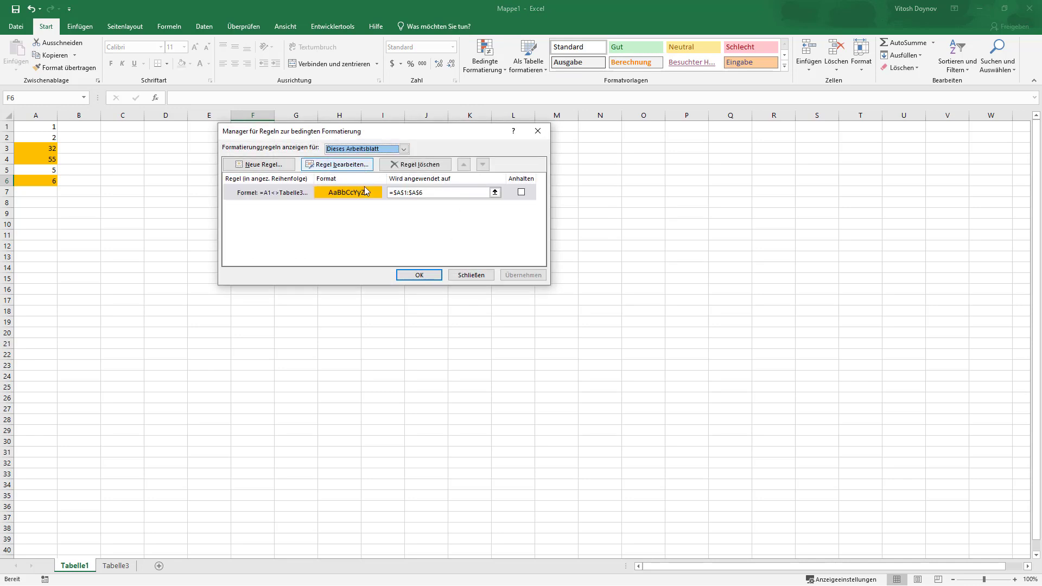
left_click(298, 195)
left_click(335, 165)
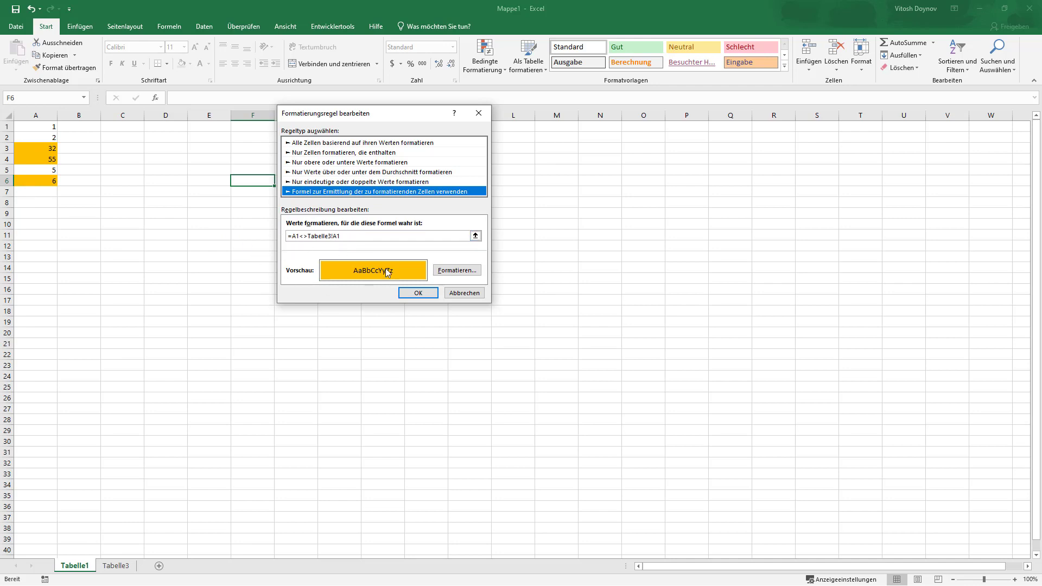
left_click(464, 293)
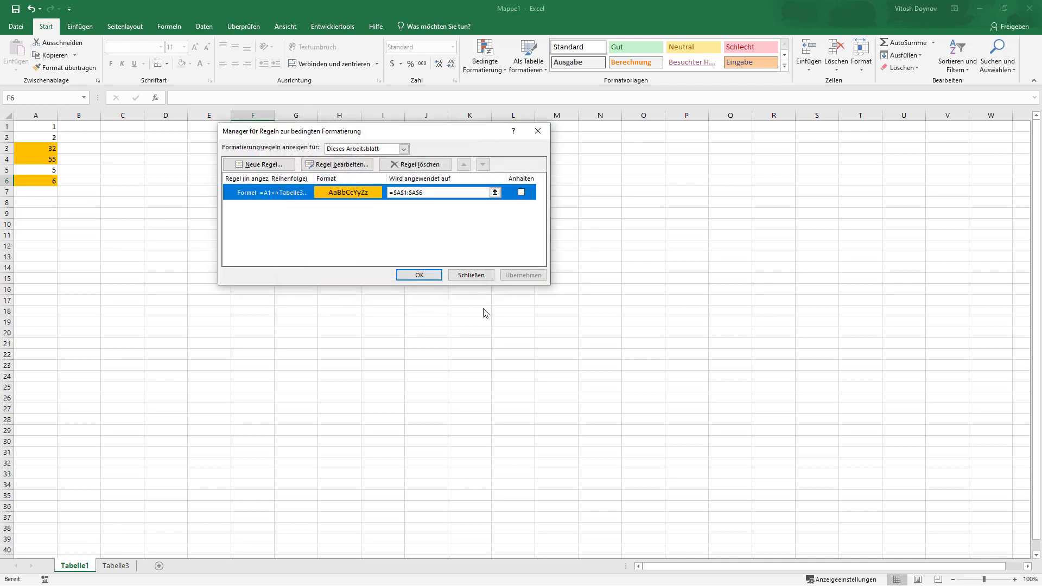
left_click(468, 274)
Inspect the orange rule in Regeln verwalten and close it again
left_click(35, 180)
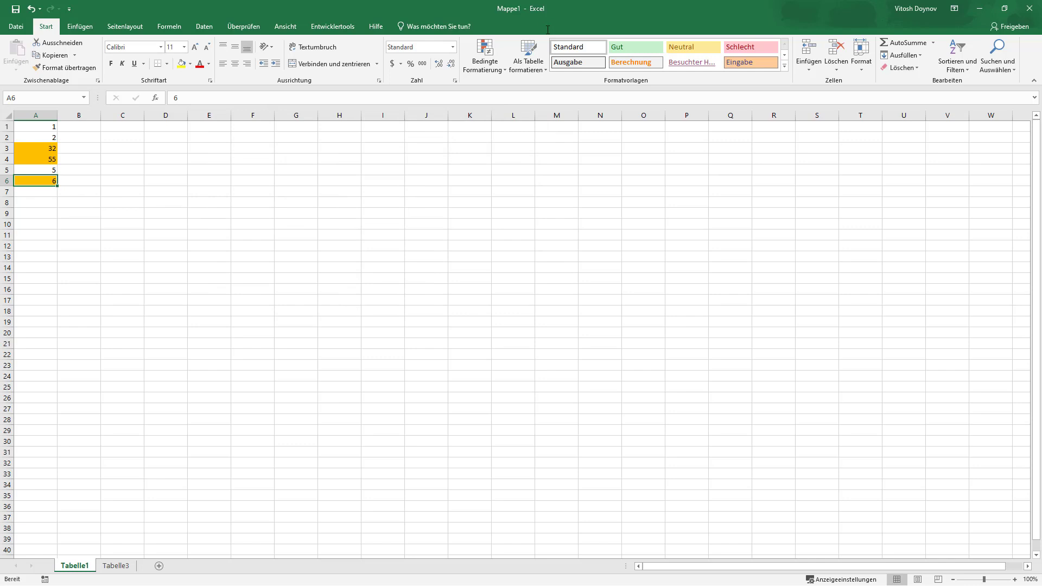
left_click(493, 60)
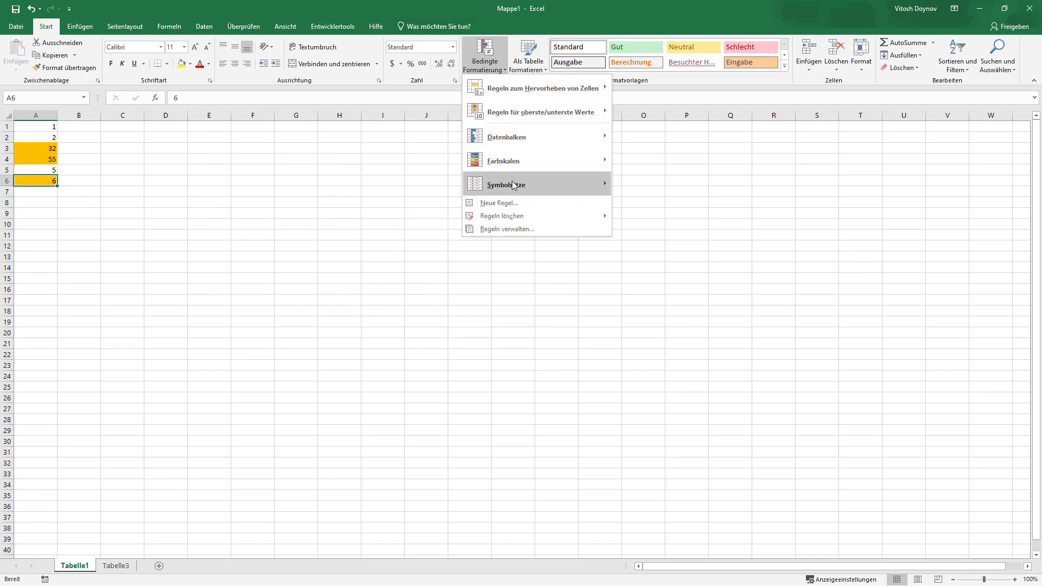
left_click(505, 229)
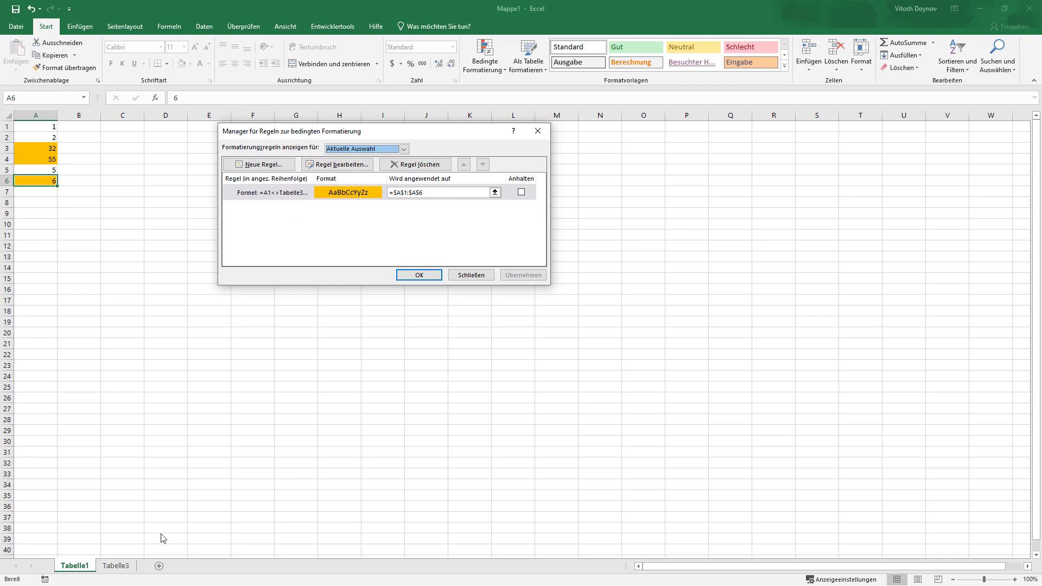
key("Escape")
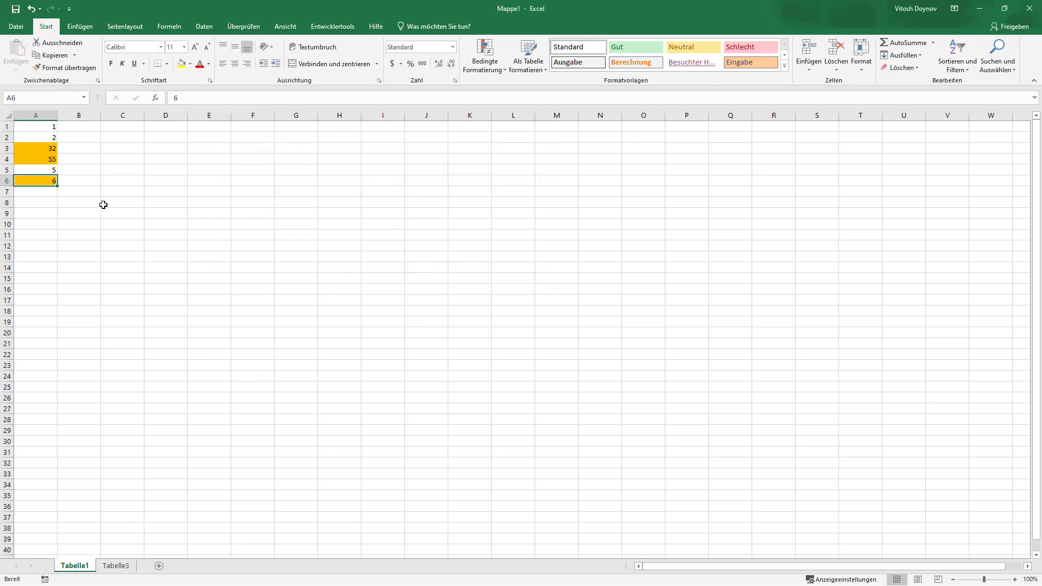
left_click(50, 171)
Toggle between Tabelle3 and Tabelle1 to compare highlights, ending on Tabelle3 A6
left_click(115, 565)
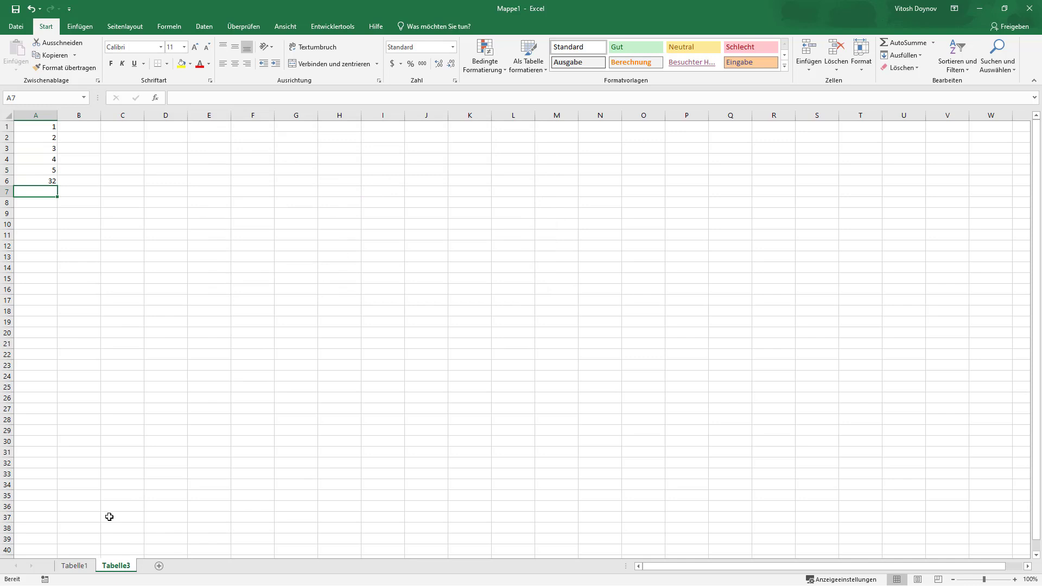
left_click(45, 172)
left_click(89, 565)
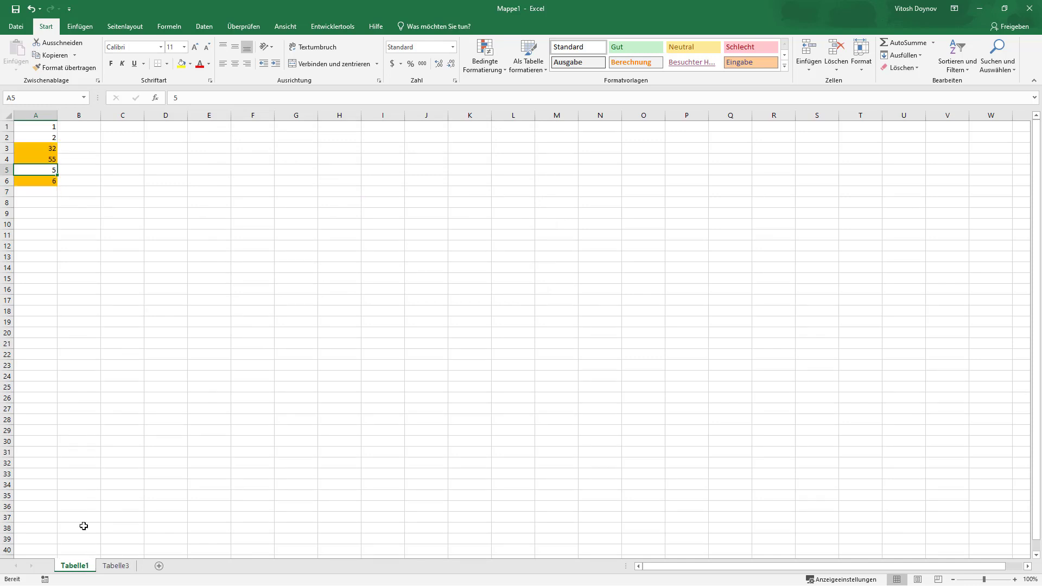
left_click(117, 565)
left_click(50, 184)
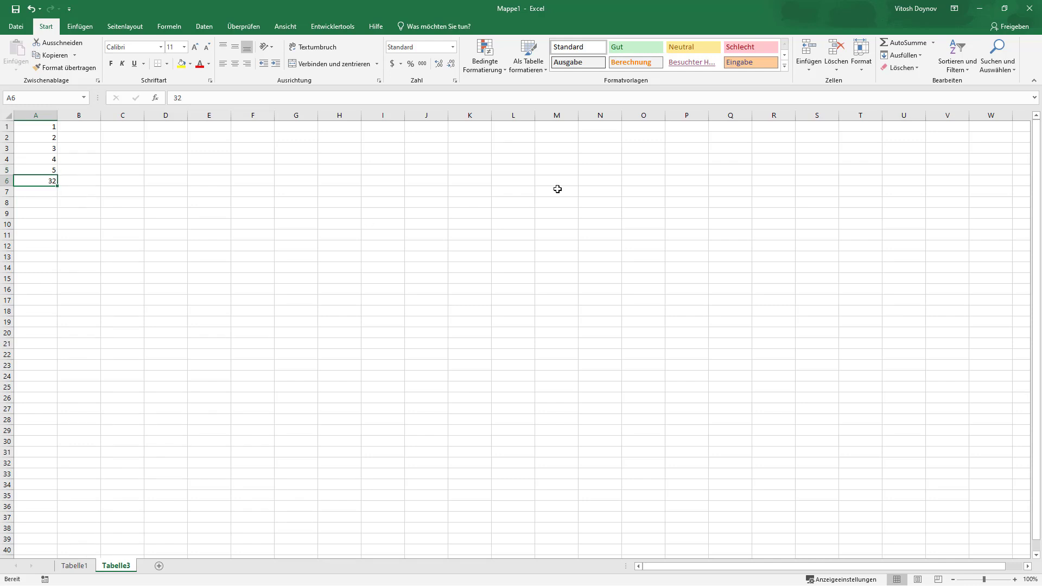
Open a second window of the workbook via Ansicht > Neues Fenster
left_click(285, 26)
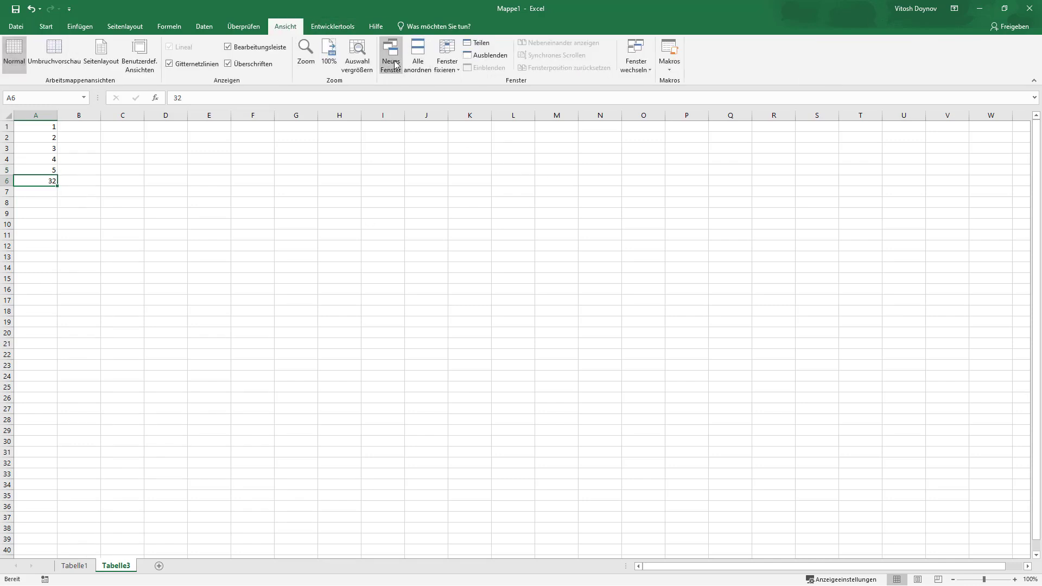
left_click(395, 66)
left_click(333, 26)
left_click(293, 30)
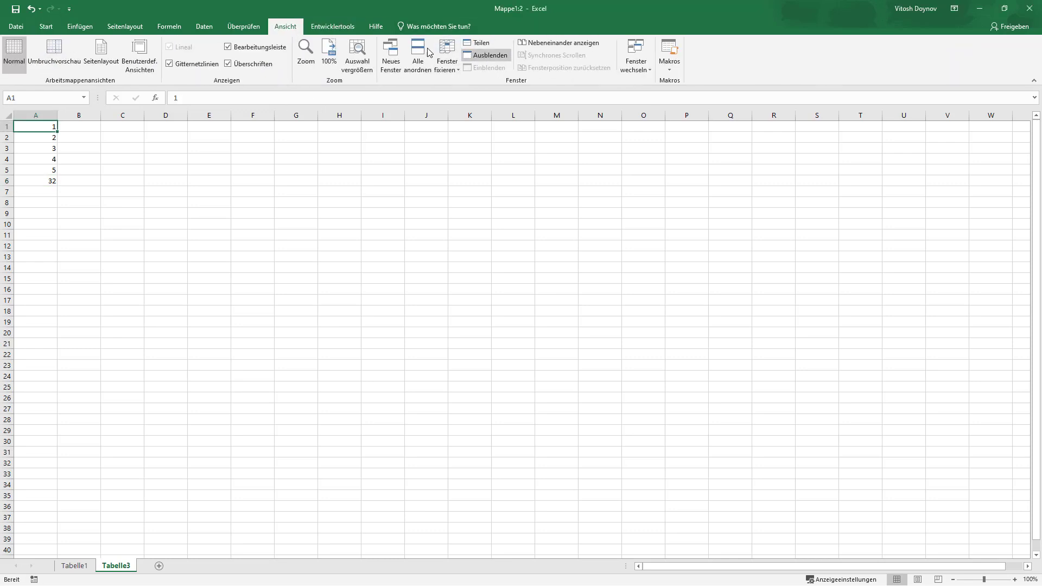
Arrange both windows stacked using Alle anordnen > Horizontal
left_click(417, 54)
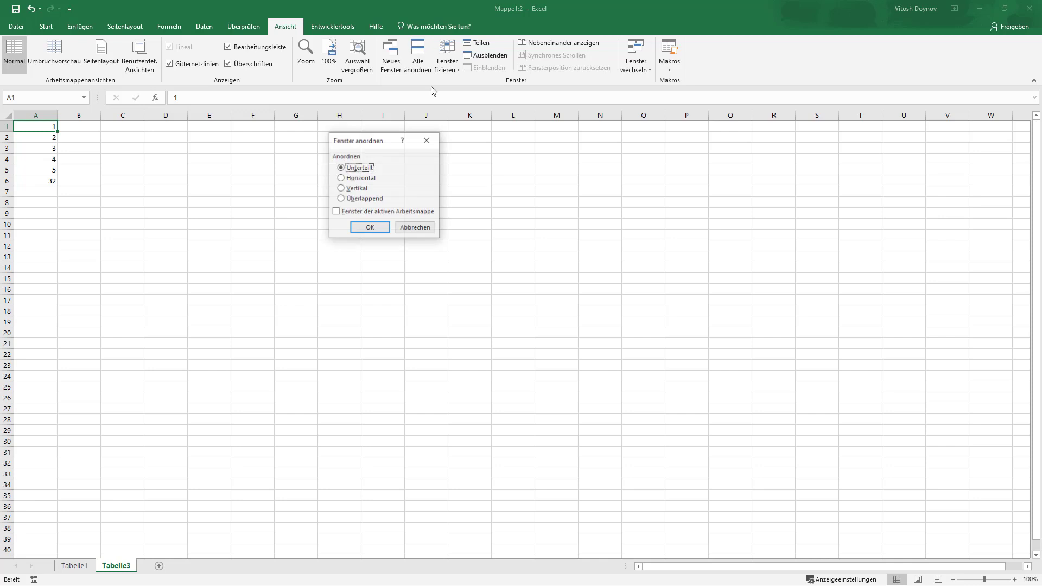
left_click(359, 177)
left_click(369, 229)
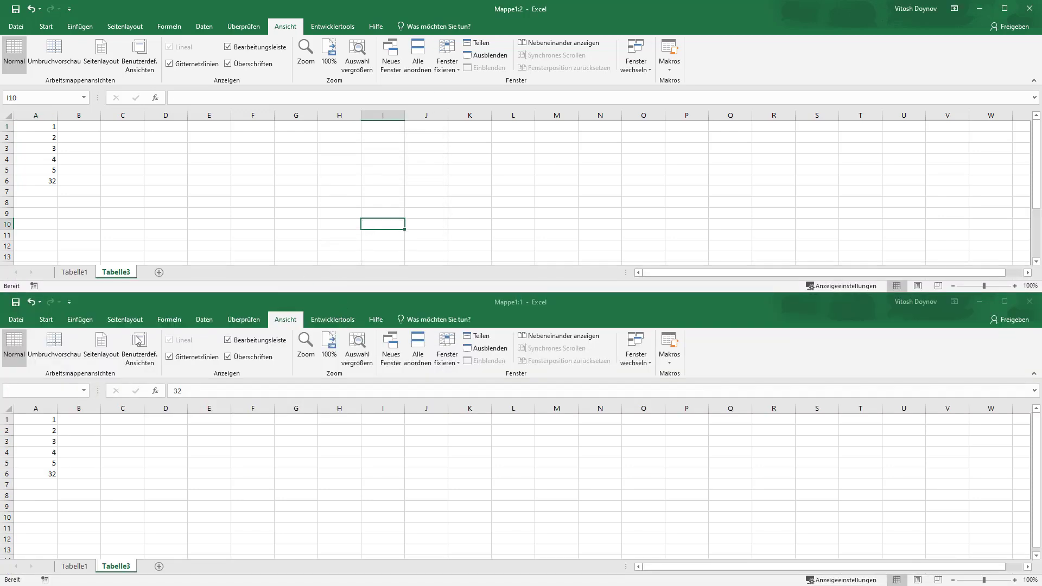
In the top window show Tabelle1 and enter 32 in A6, 3 in A3 and 4 in A4
left_click(74, 273)
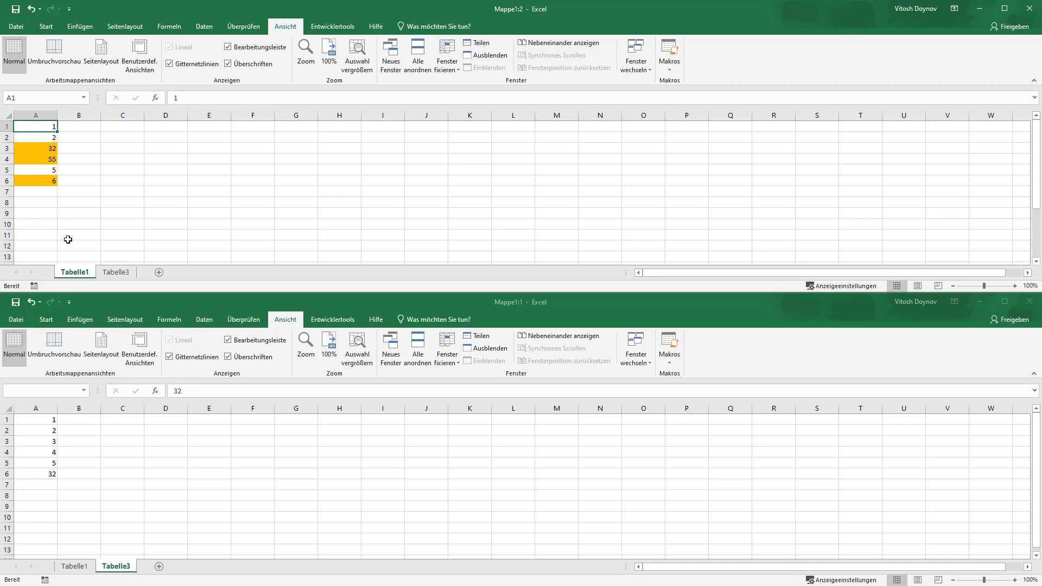
left_click(45, 182)
type("32")
key("Return")
left_click(39, 153)
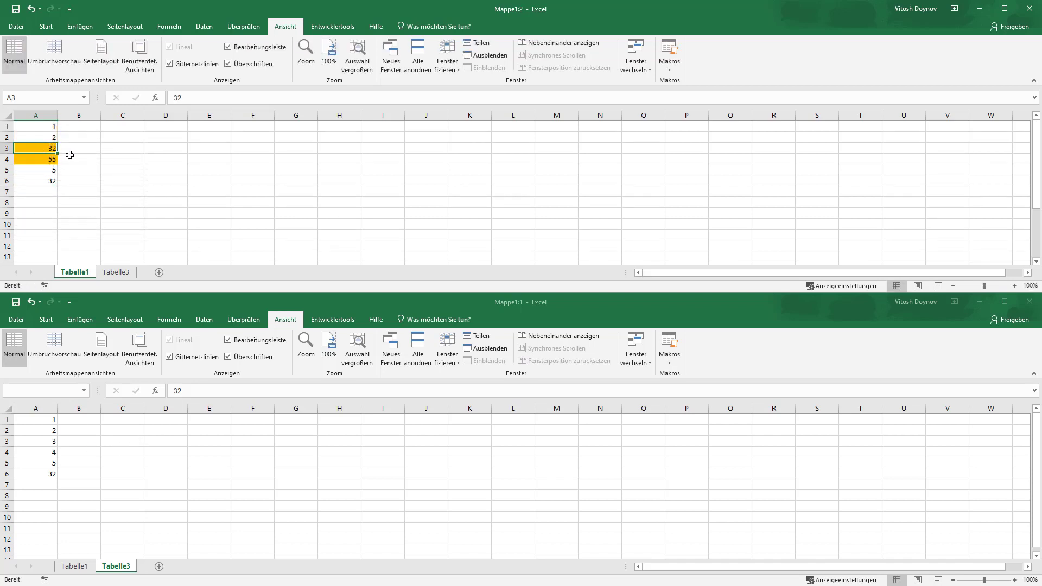
type("3")
key("Return")
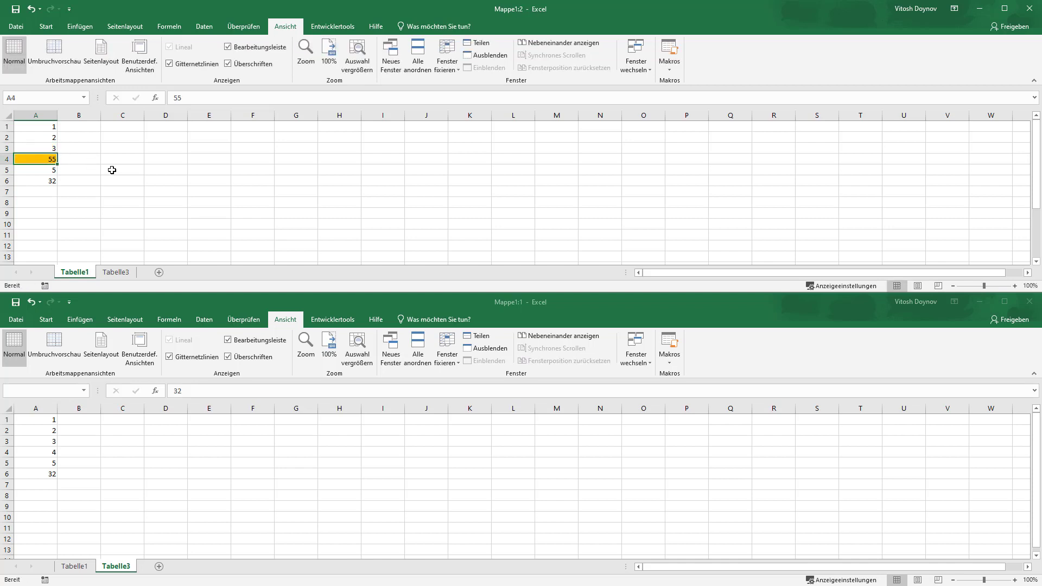
type("4")
key("Return")
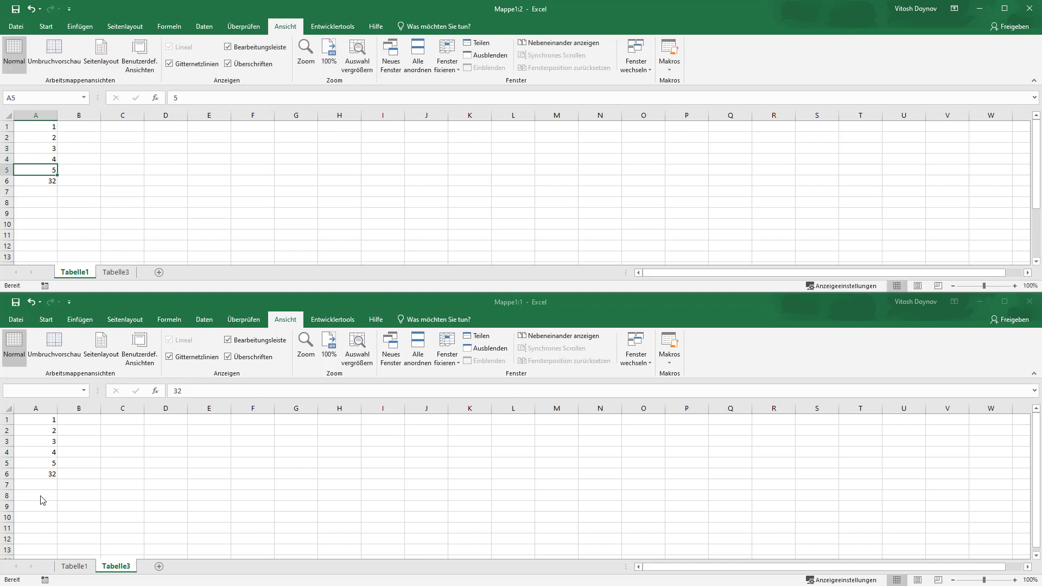
In the bottom window set Tabelle3's A6 to 23, leaving only Tabelle1's A6 orange
left_click(34, 472)
type("23")
left_click(143, 487)
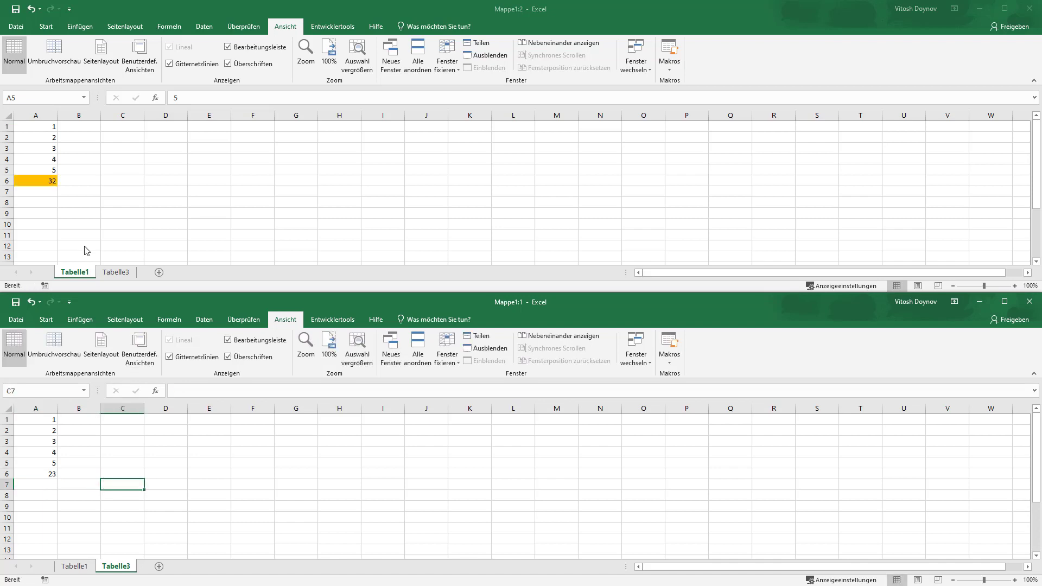
left_click(51, 180)
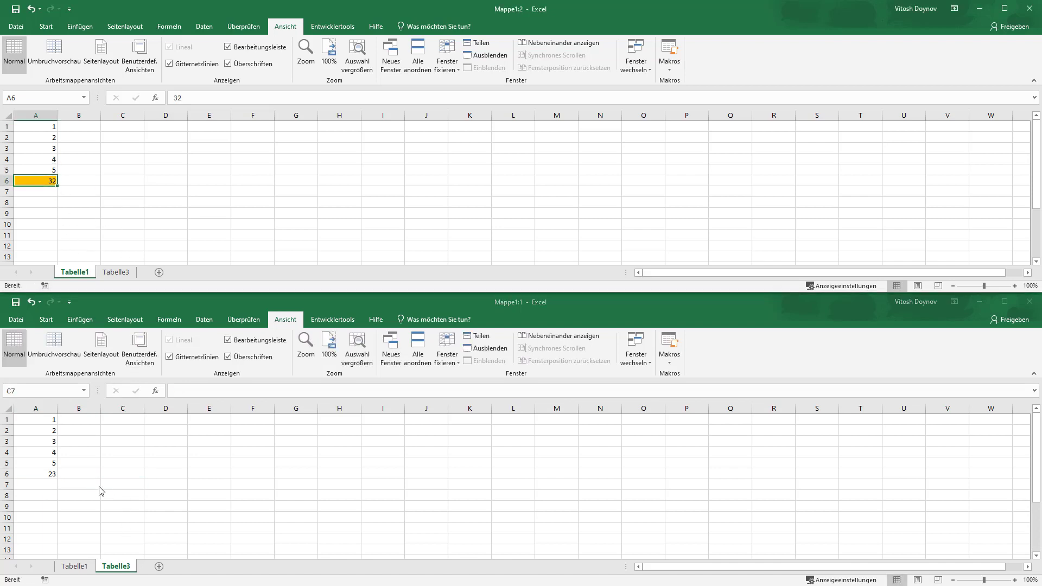
key("ctrl+F6")
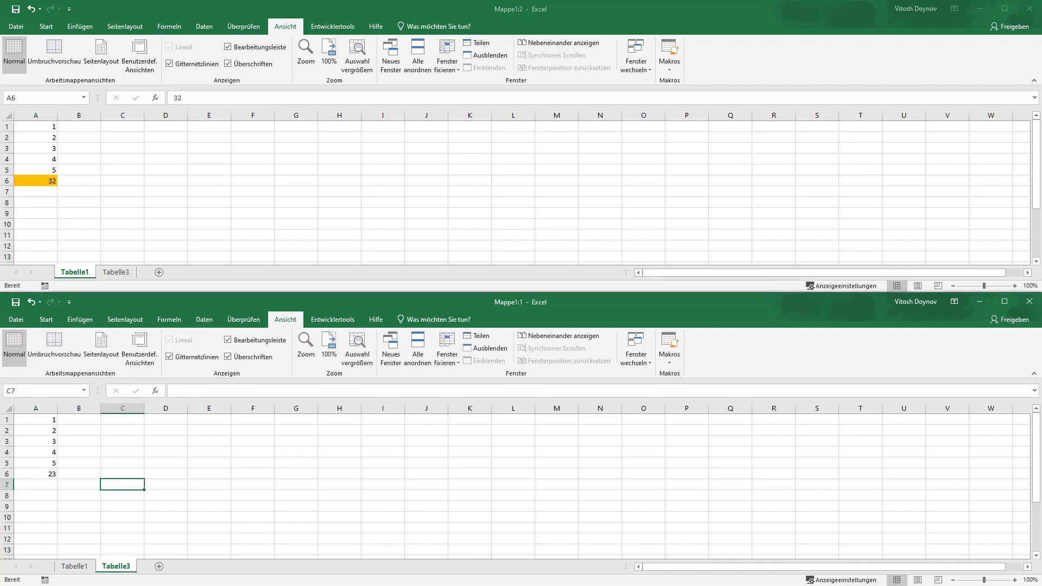
key("ctrl+F6")
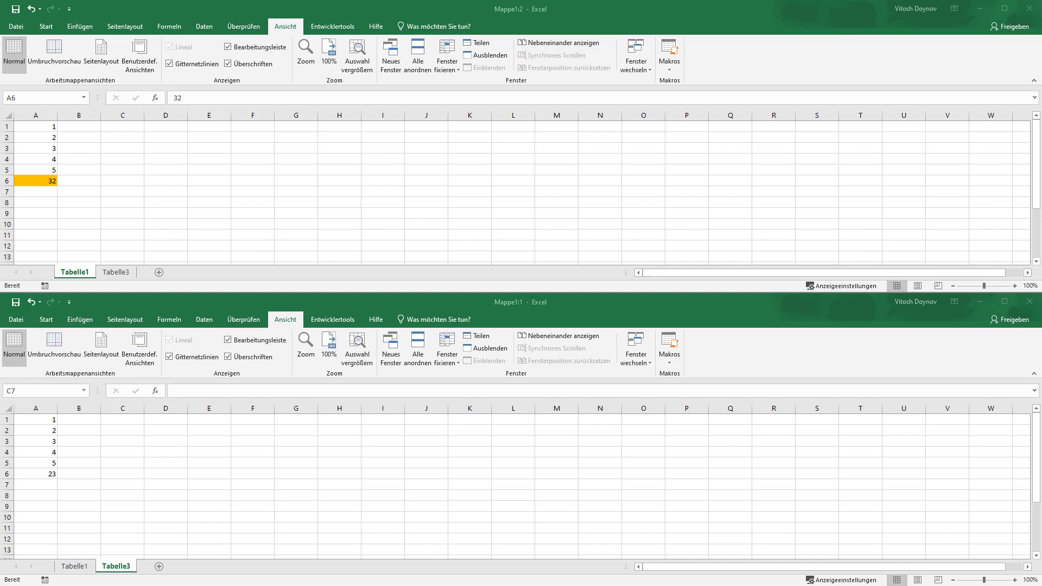